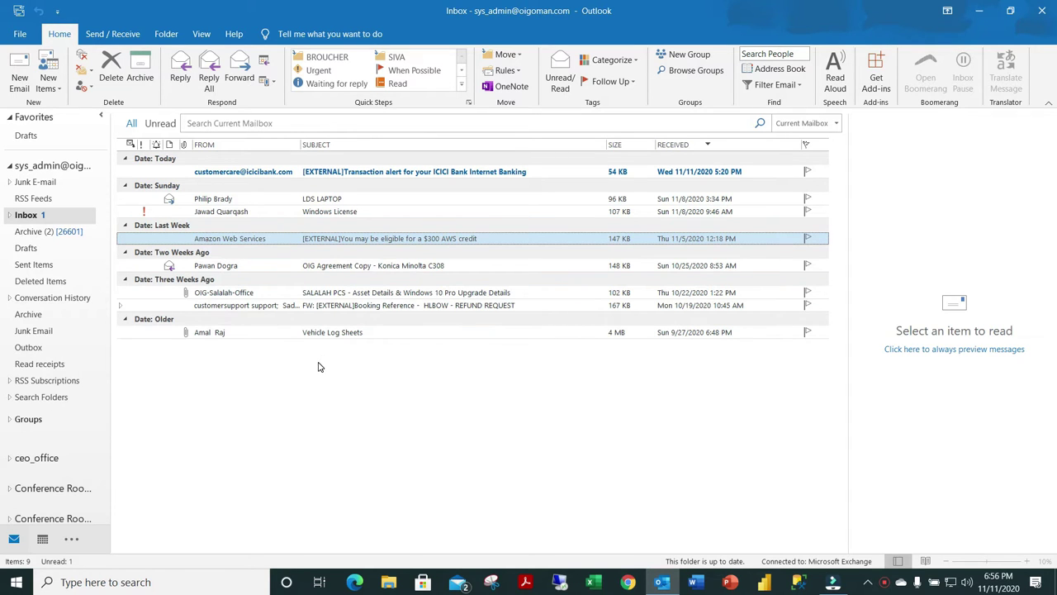
# Step: Turn on Quota Information in the status bar
pyautogui.rightClick(812, 564)
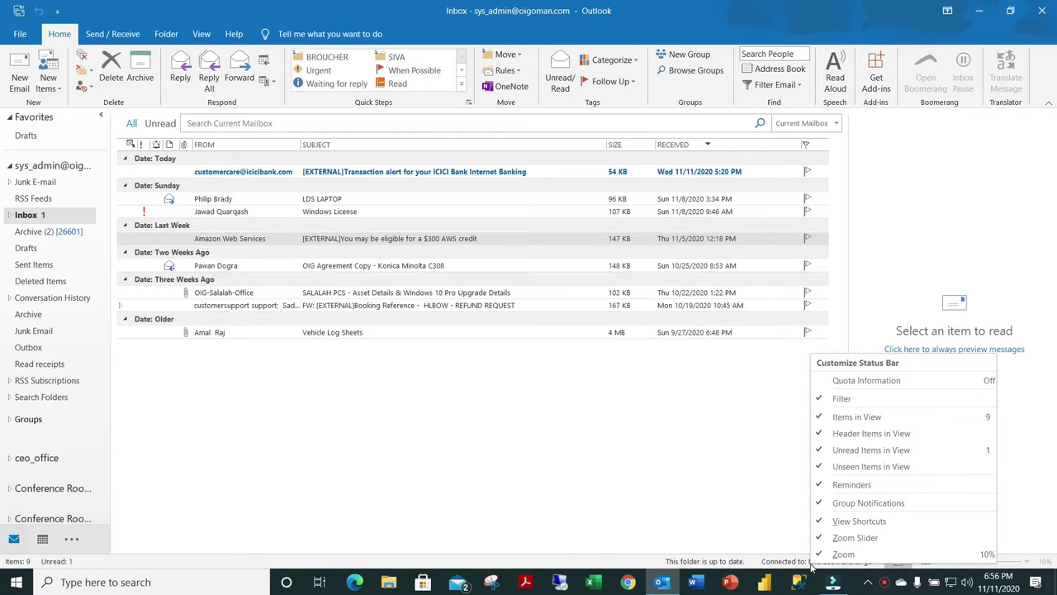
pyautogui.click(897, 385)
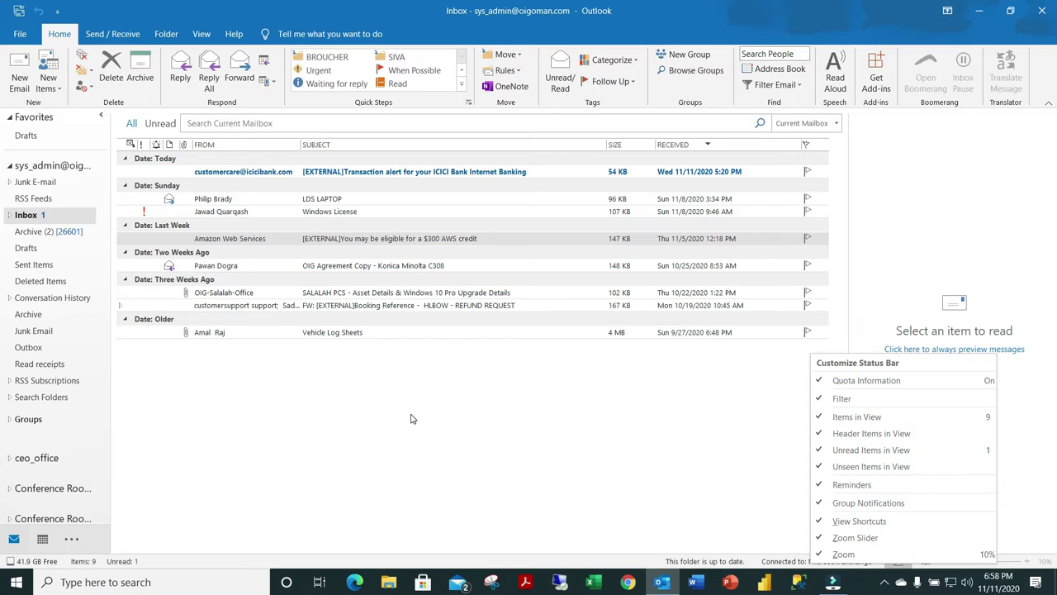
pyautogui.click(21, 38)
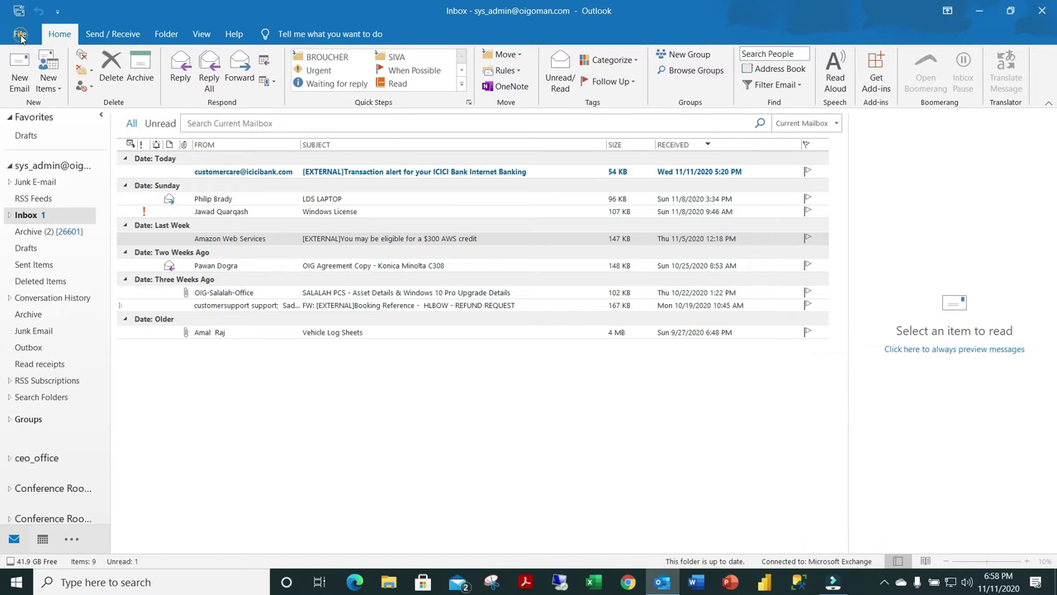
# Step: Open the mailbox's Exchange account settings with Use Cached Exchange Mode enabled
pyautogui.click(21, 37)
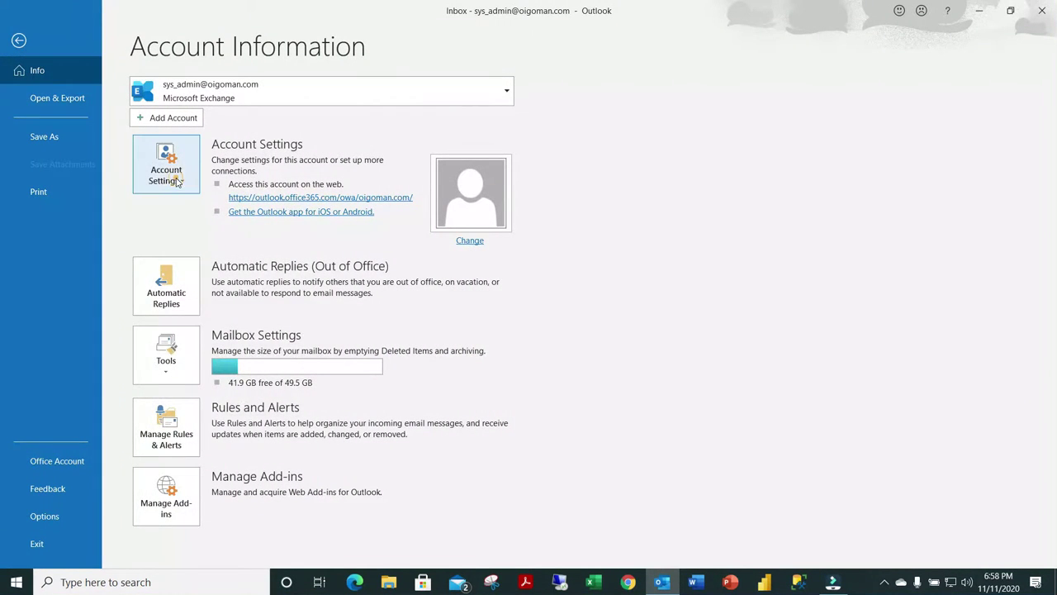
pyautogui.click(171, 178)
pyautogui.click(184, 208)
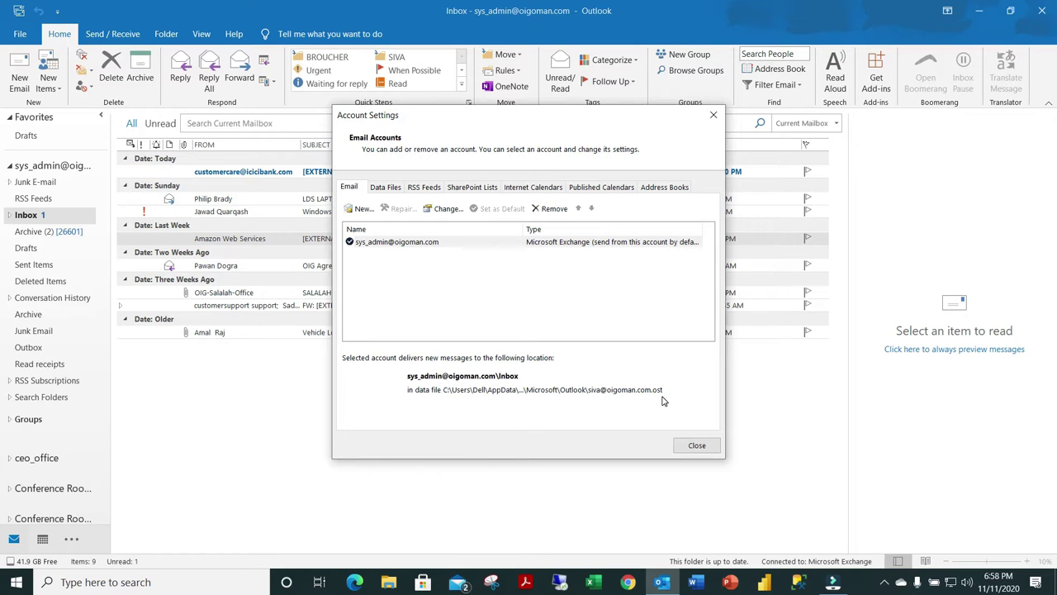
pyautogui.doubleClick(418, 246)
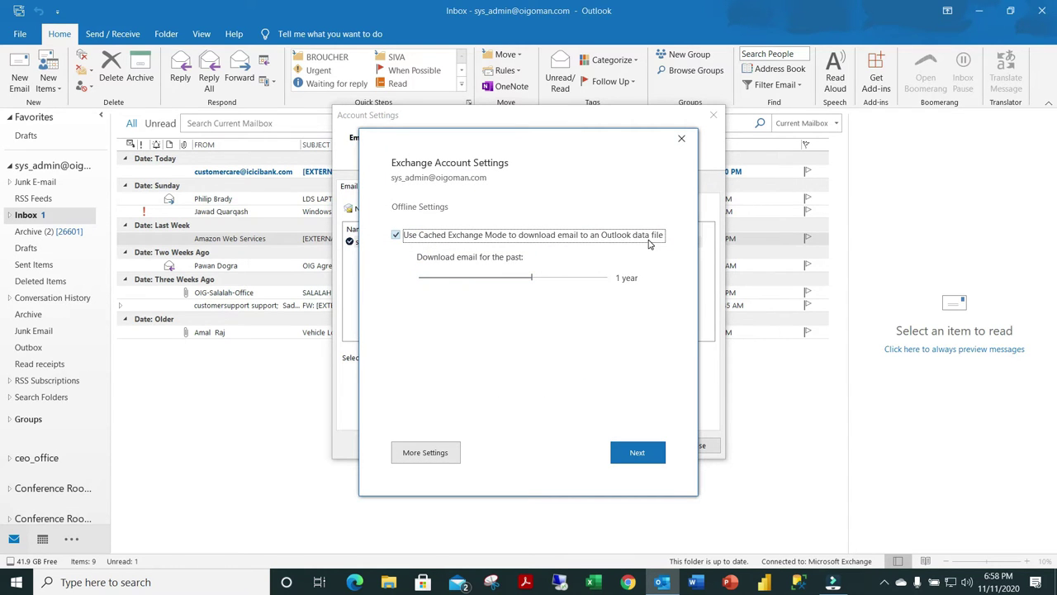
pyautogui.click(417, 237)
pyautogui.click(417, 237)
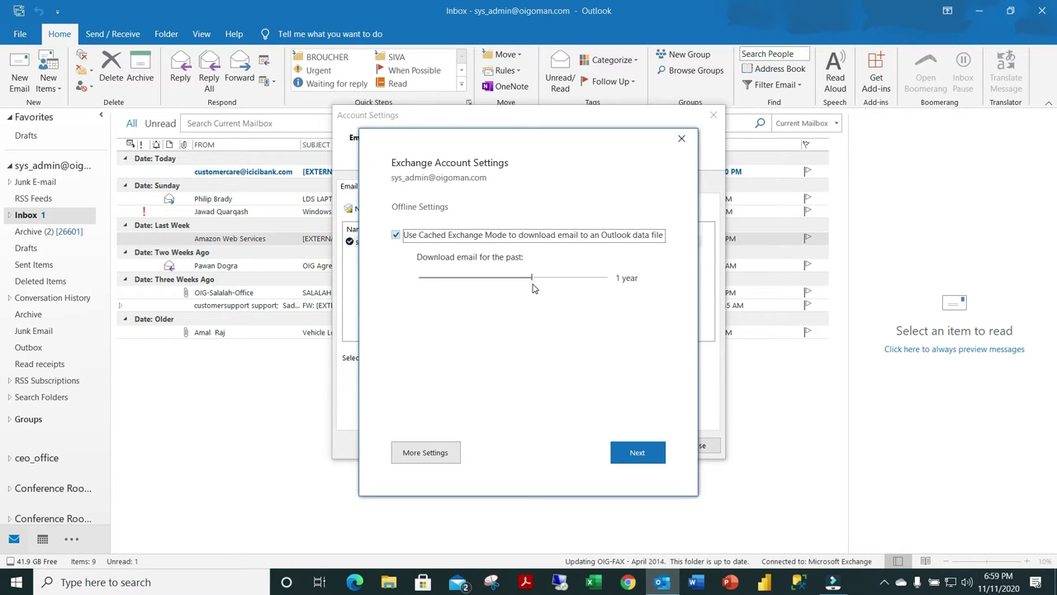
# Step: Try out the offline email download period at 2 weeks, 1 year and All
pyautogui.moveTo(532, 283); pyautogui.dragTo(453, 281)
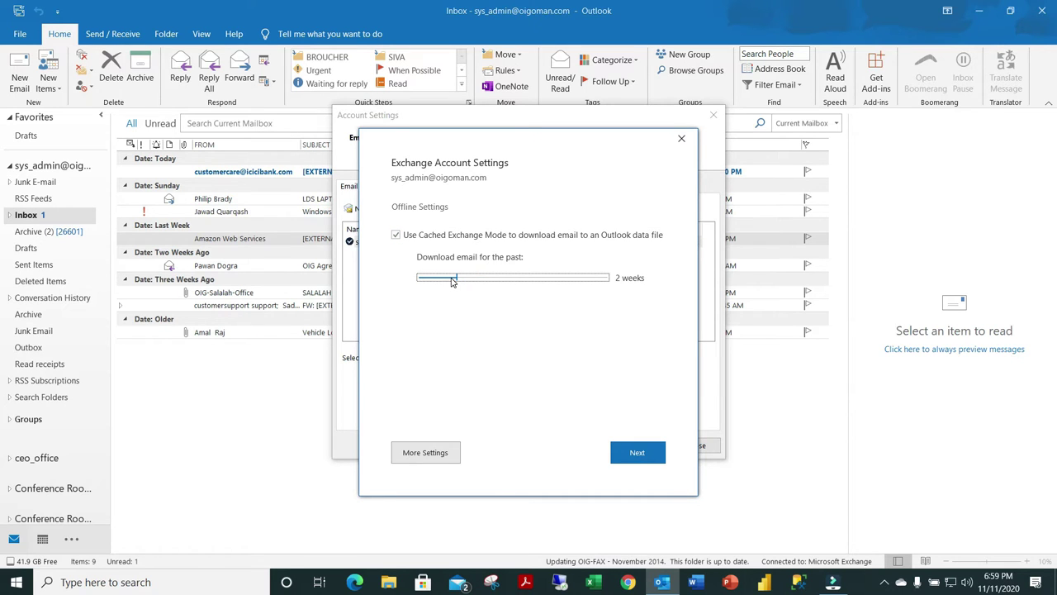
pyautogui.moveTo(453, 281); pyautogui.dragTo(628, 280)
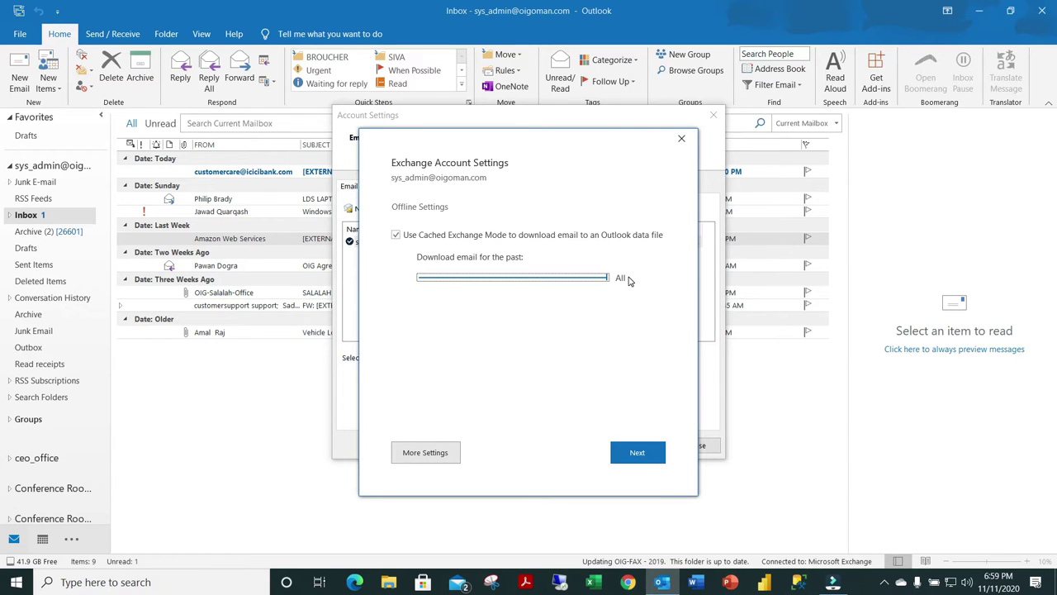
pyautogui.moveTo(608, 278); pyautogui.dragTo(533, 279)
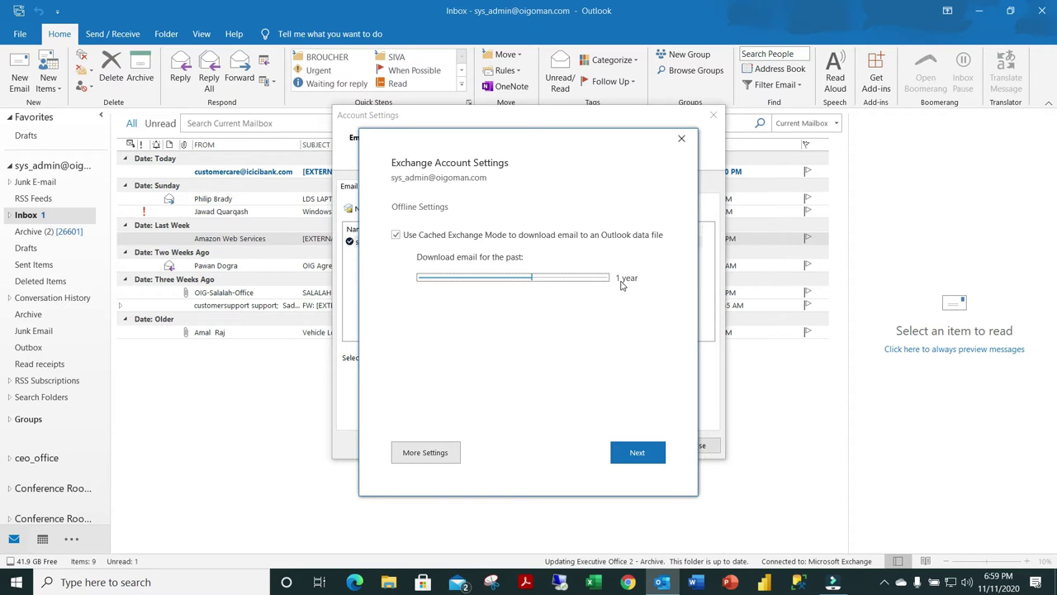
pyautogui.moveTo(532, 285)
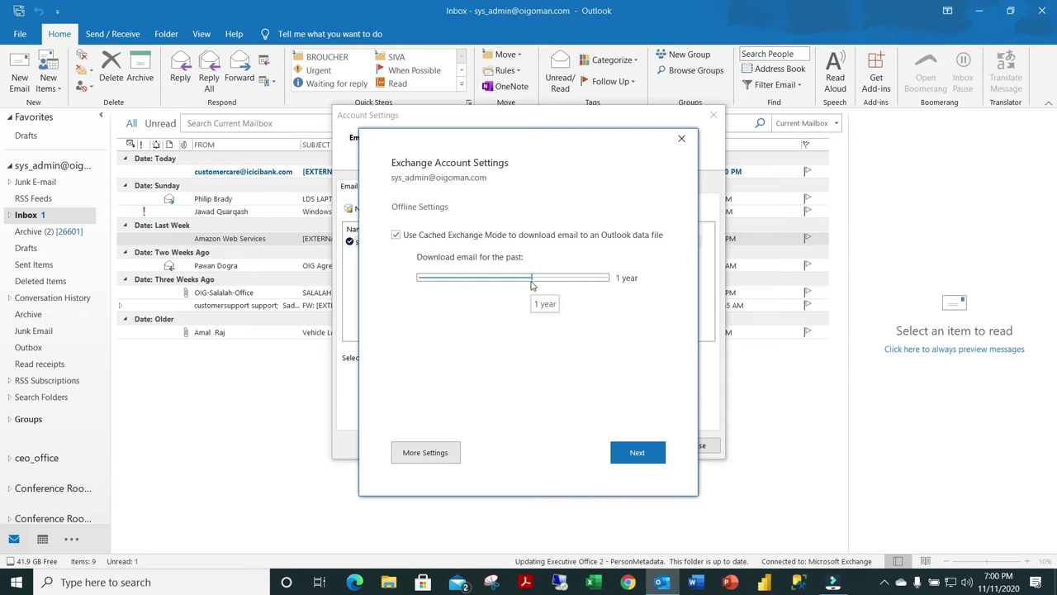
pyautogui.moveTo(532, 285); pyautogui.dragTo(609, 282)
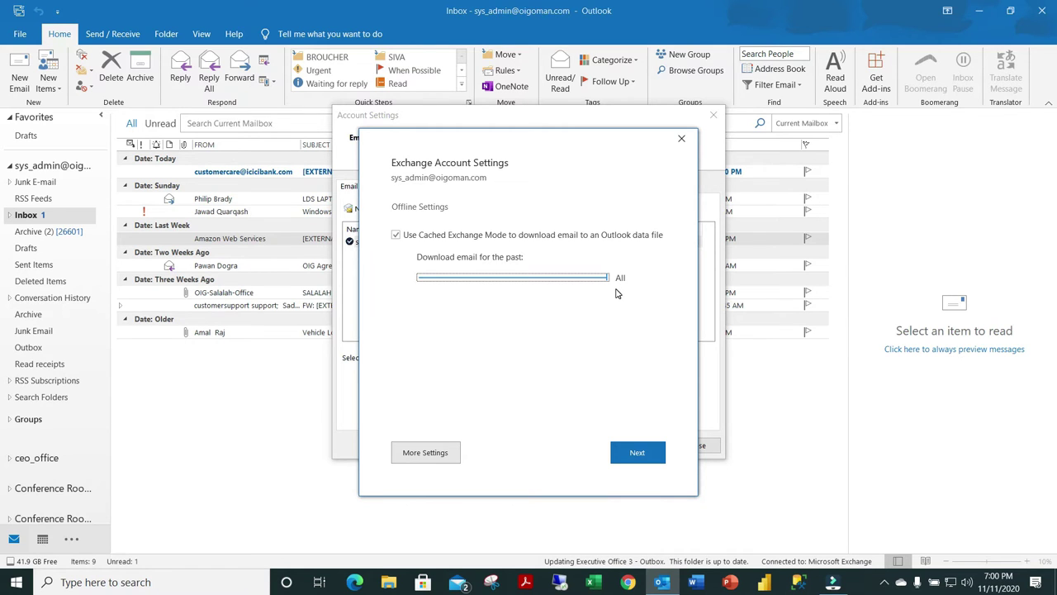
# Step: Set the offline email download period to 1 year, apply the change and close the account settings
pyautogui.click(518, 279)
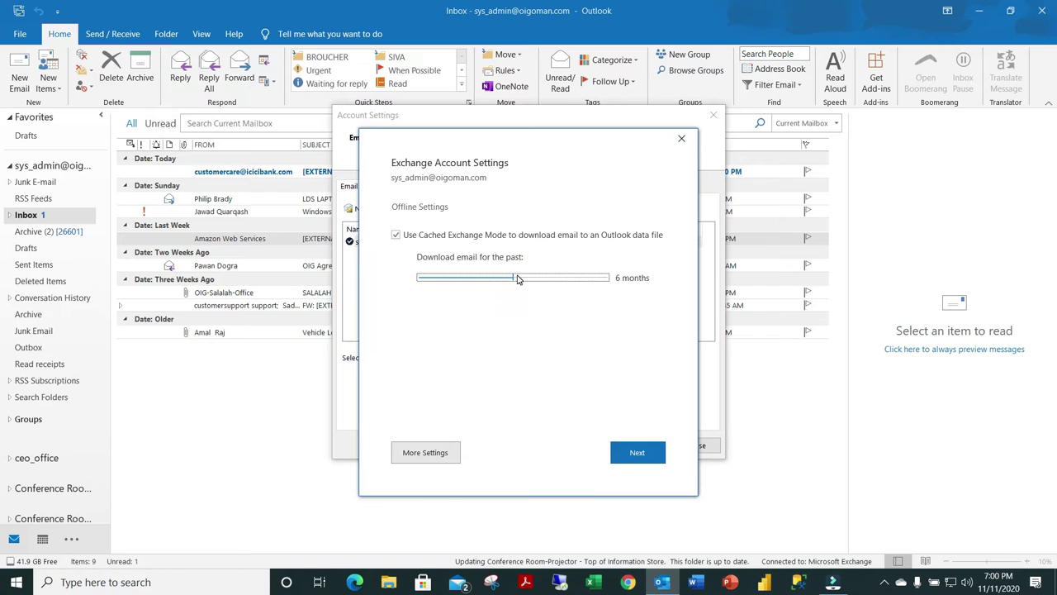
pyautogui.click(526, 278)
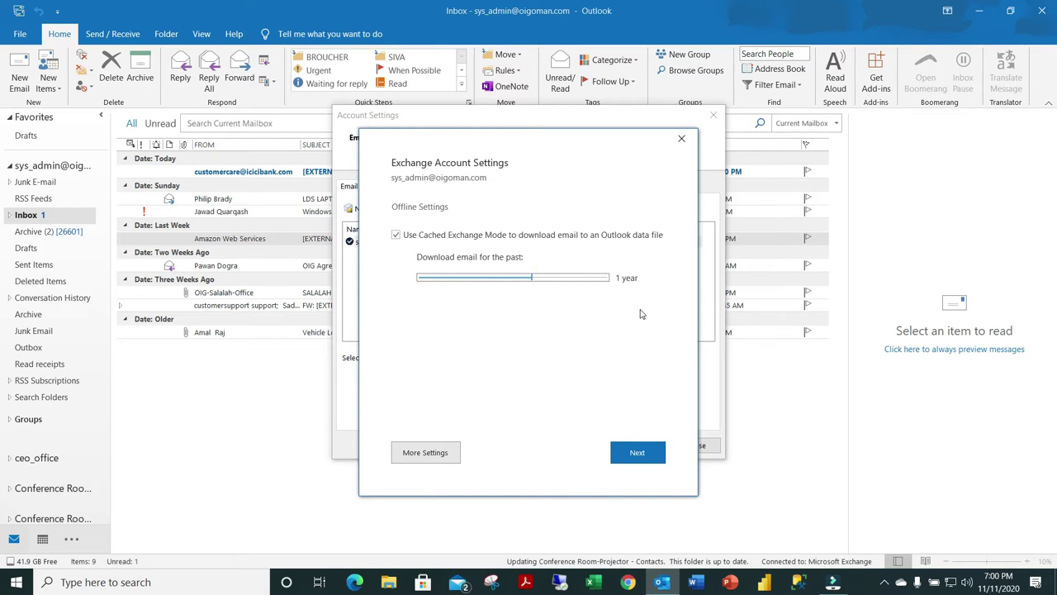
pyautogui.click(650, 454)
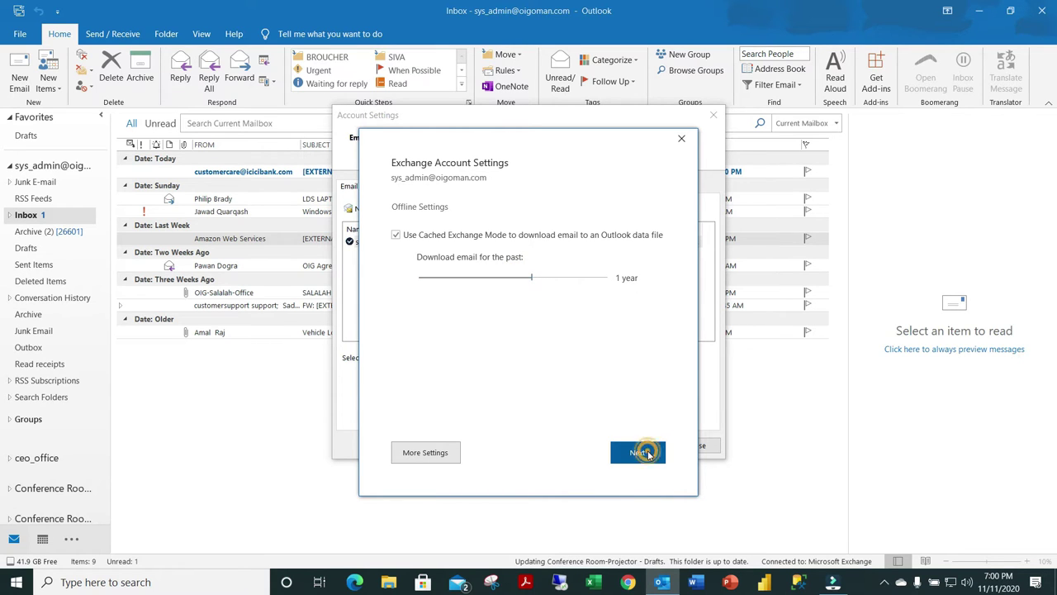
pyautogui.click(561, 460)
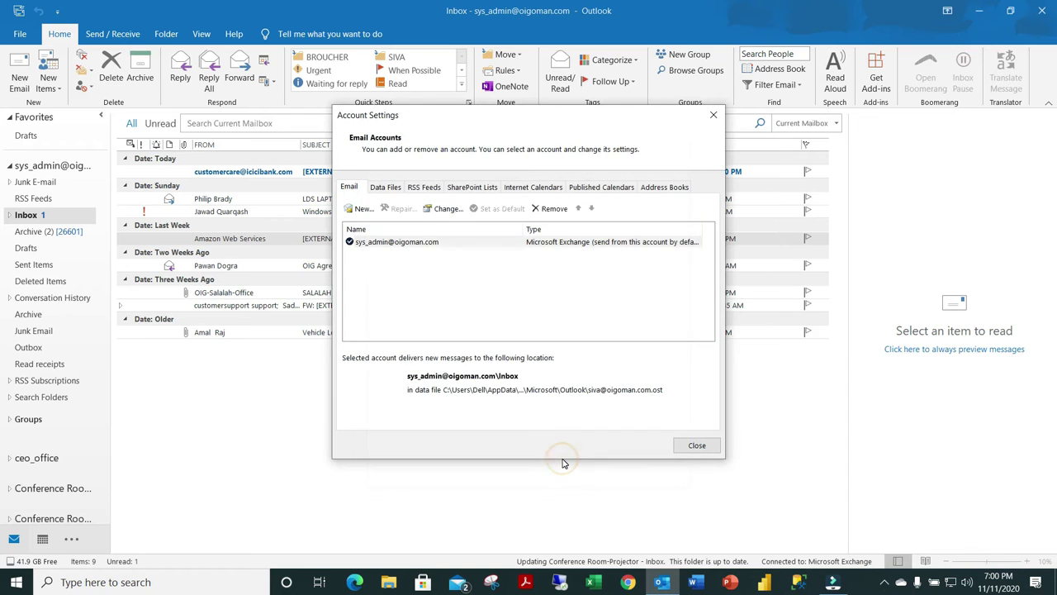
pyautogui.click(716, 447)
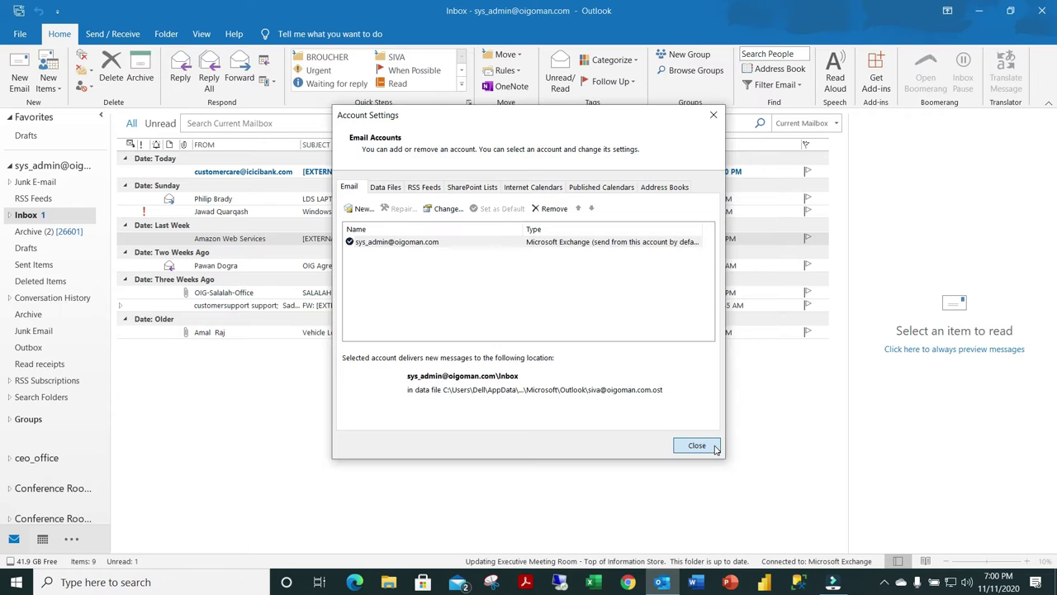
pyautogui.click(716, 448)
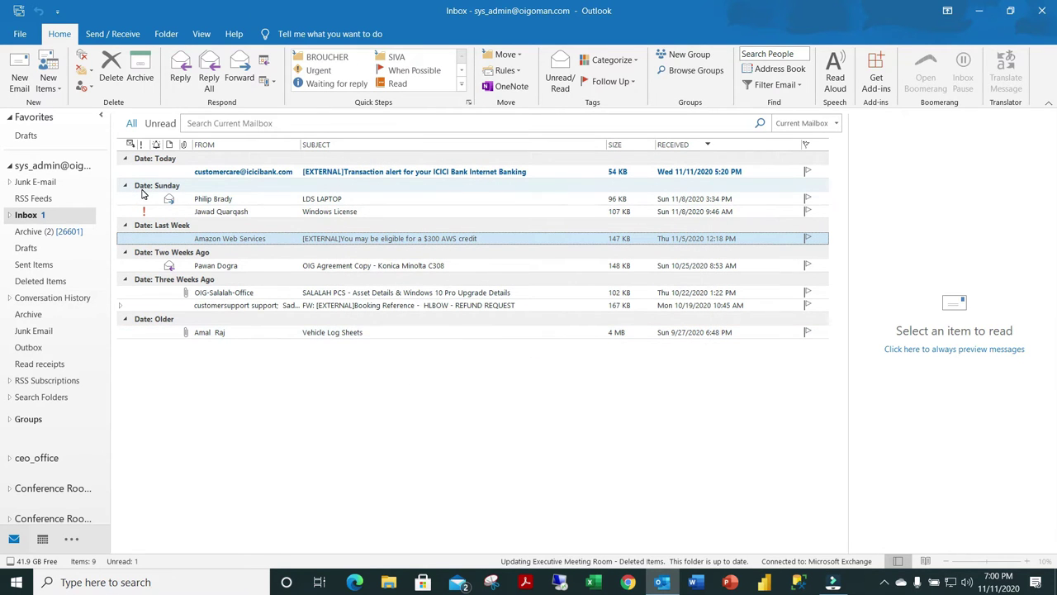
# Step: Open the Mailbox Cleanup tool for the account
pyautogui.click(19, 33)
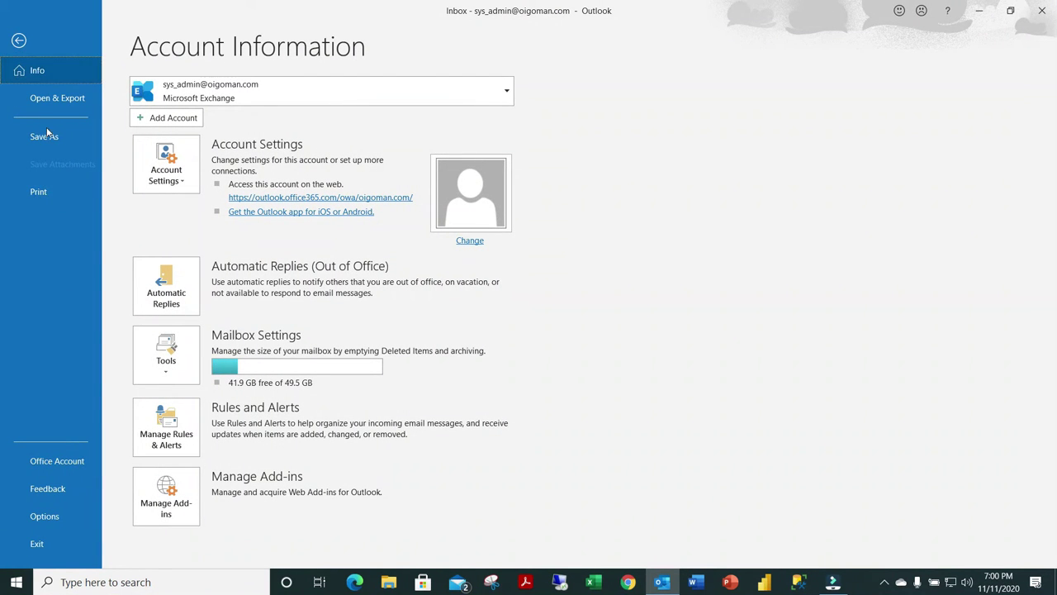
pyautogui.click(165, 363)
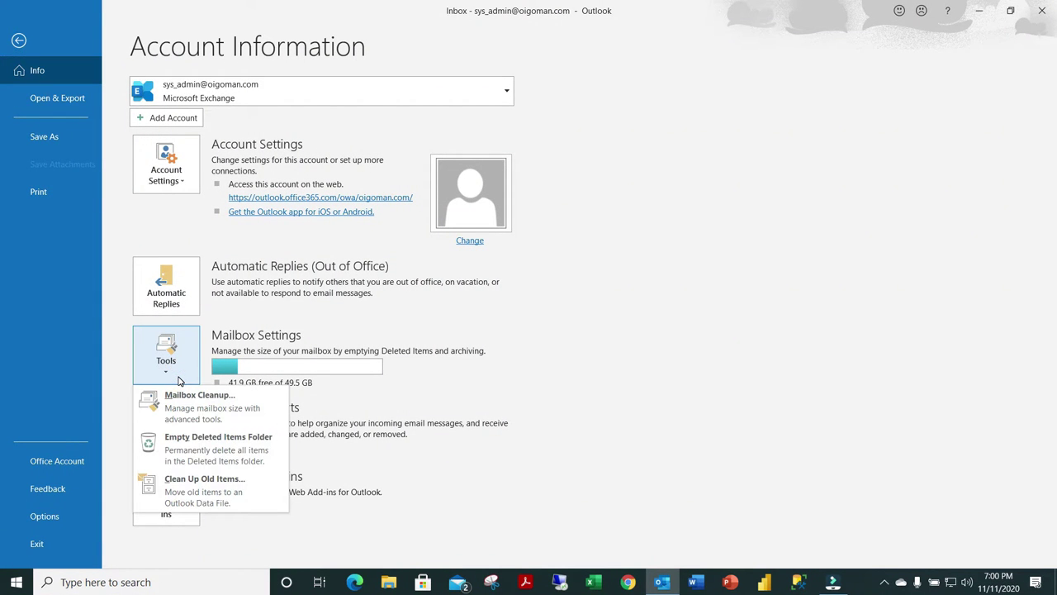
pyautogui.click(198, 405)
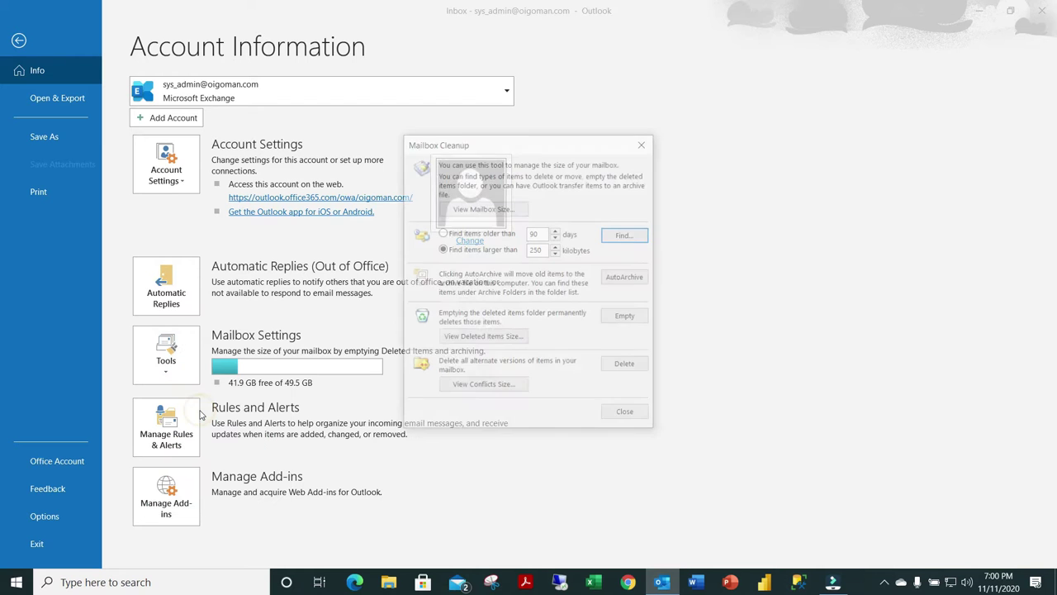
pyautogui.click(883, 582)
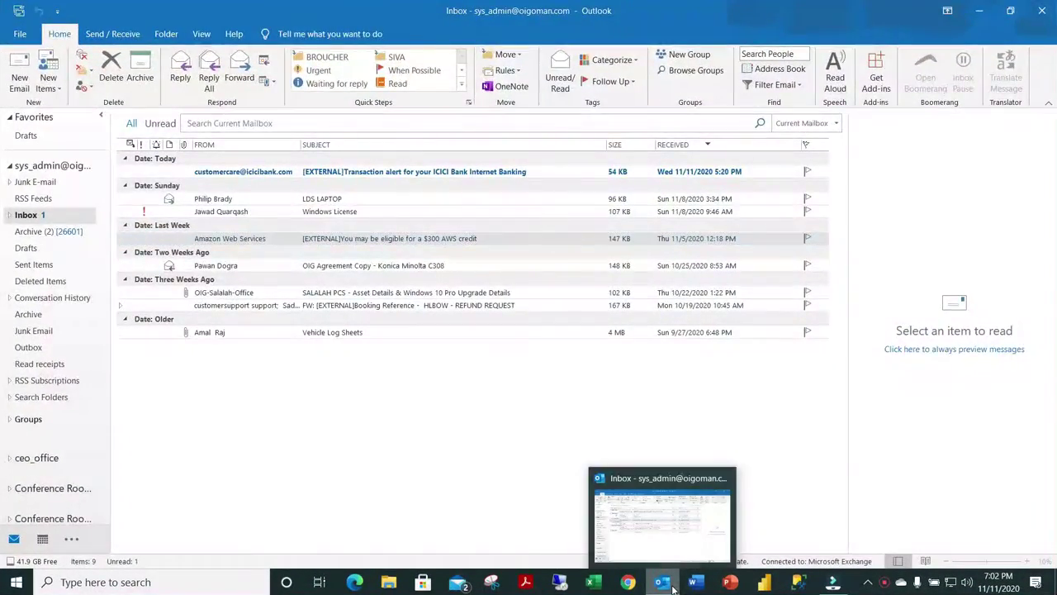
# Step: Start Clean Up Old Items and choose to archive the mailbox's root folder with all its subfolders
pyautogui.click(671, 583)
pyautogui.click(671, 582)
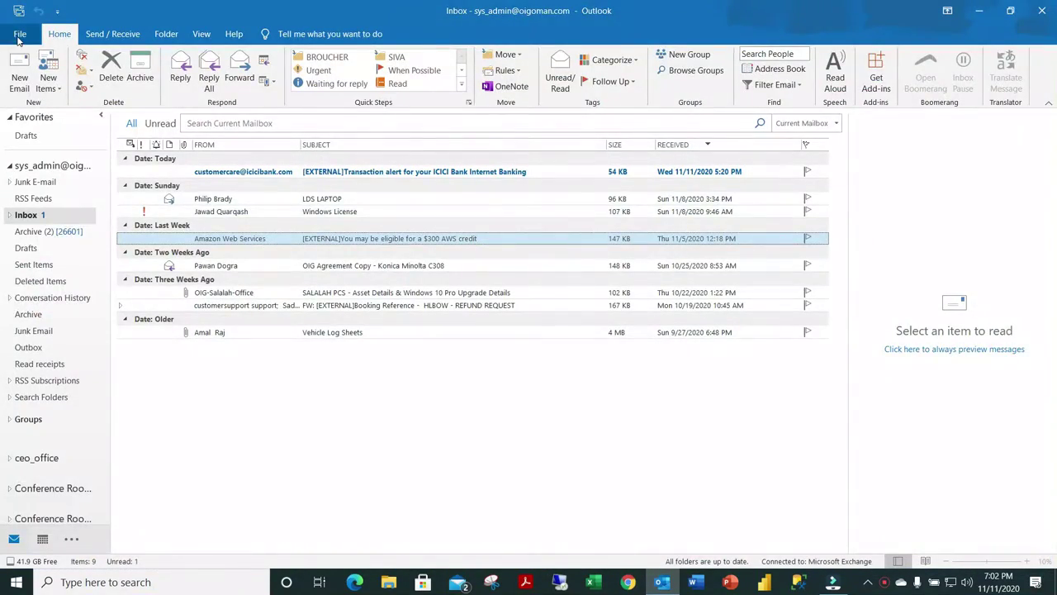
pyautogui.click(20, 35)
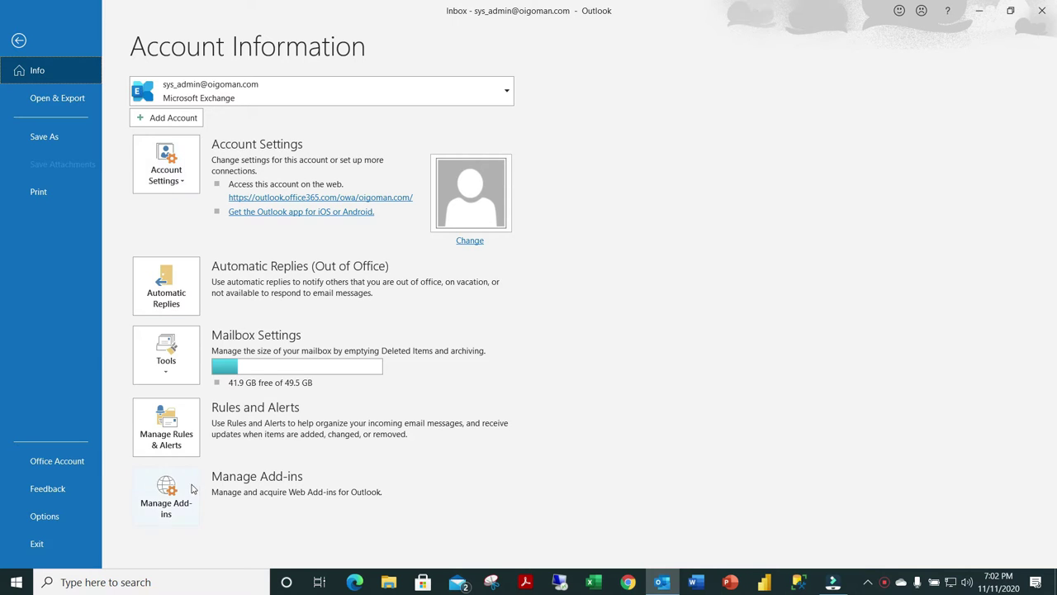
pyautogui.click(170, 372)
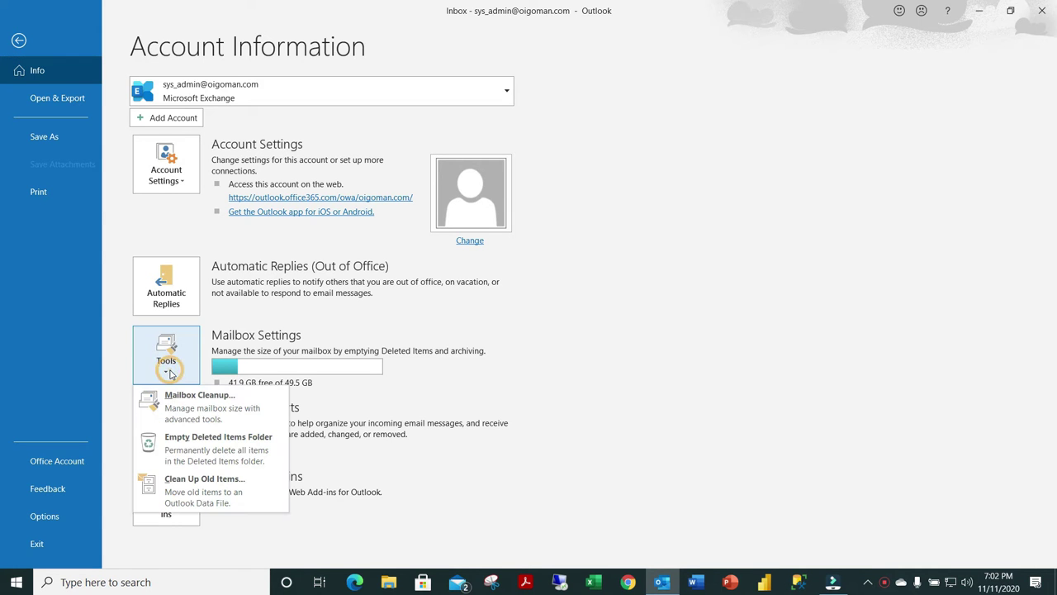
pyautogui.click(213, 494)
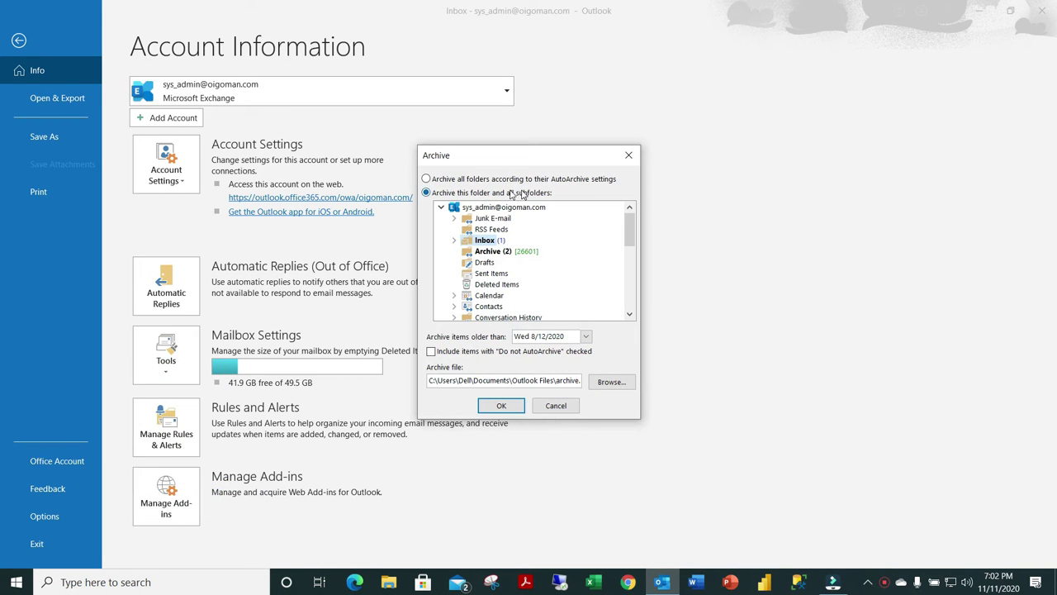
pyautogui.click(457, 180)
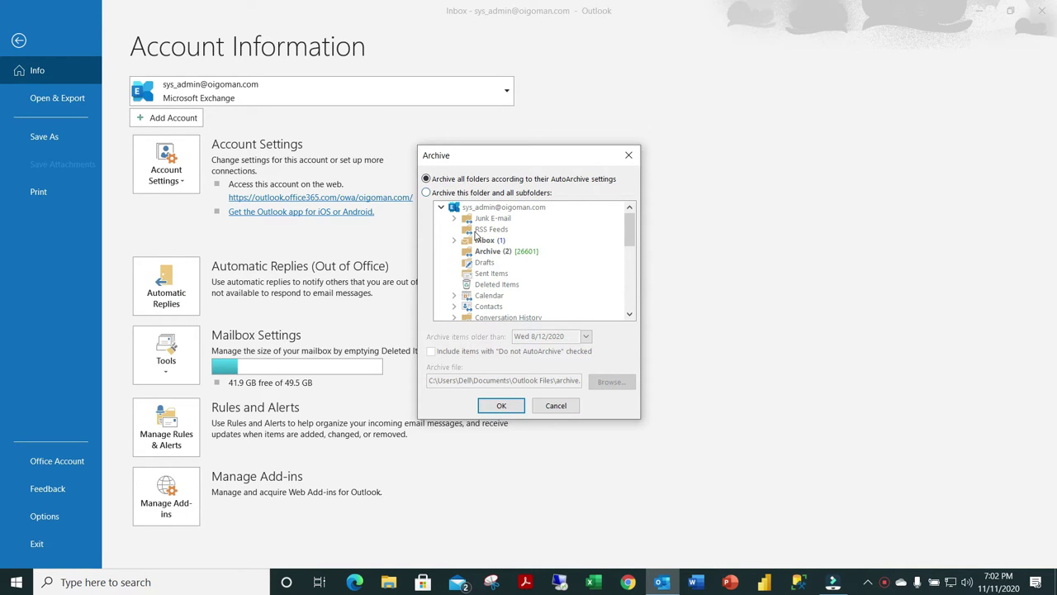
pyautogui.click(502, 193)
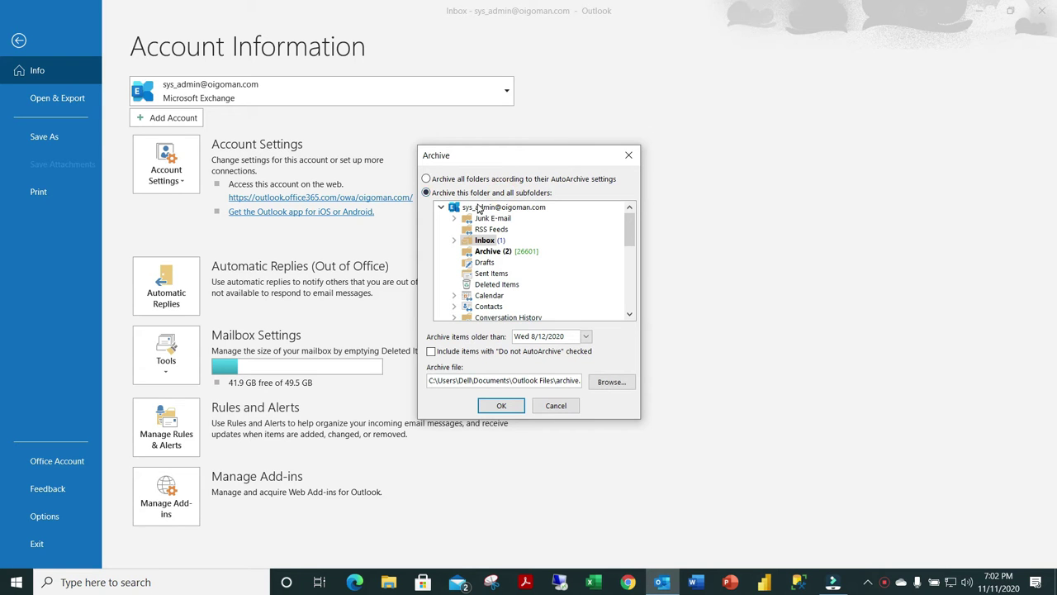
pyautogui.click(496, 208)
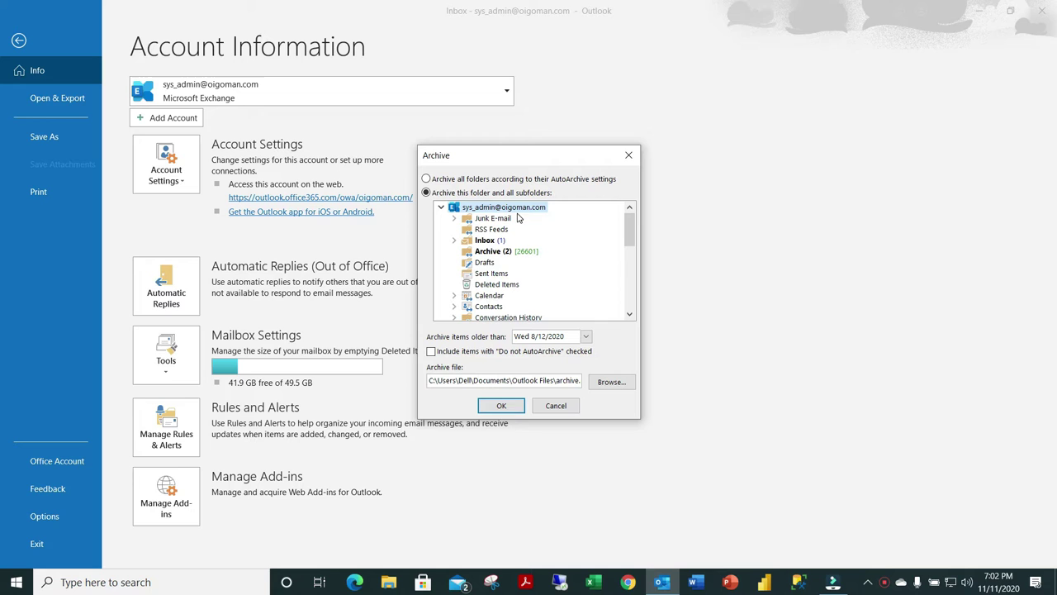
# Step: Choose 8/12/2020 as the cutoff date for archiving older items, and cancel the archive
pyautogui.click(586, 336)
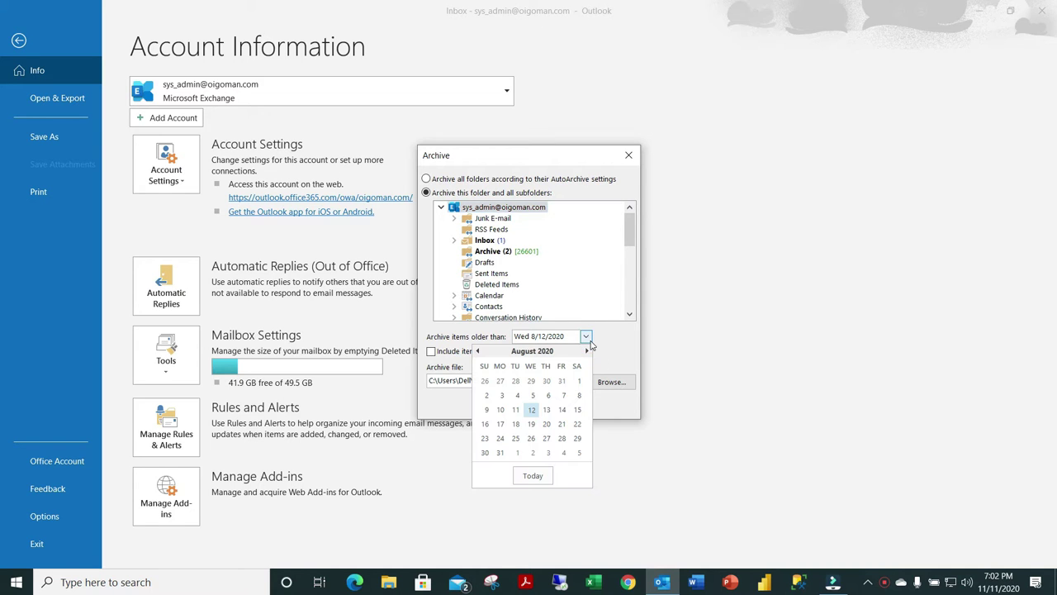
pyautogui.click(533, 413)
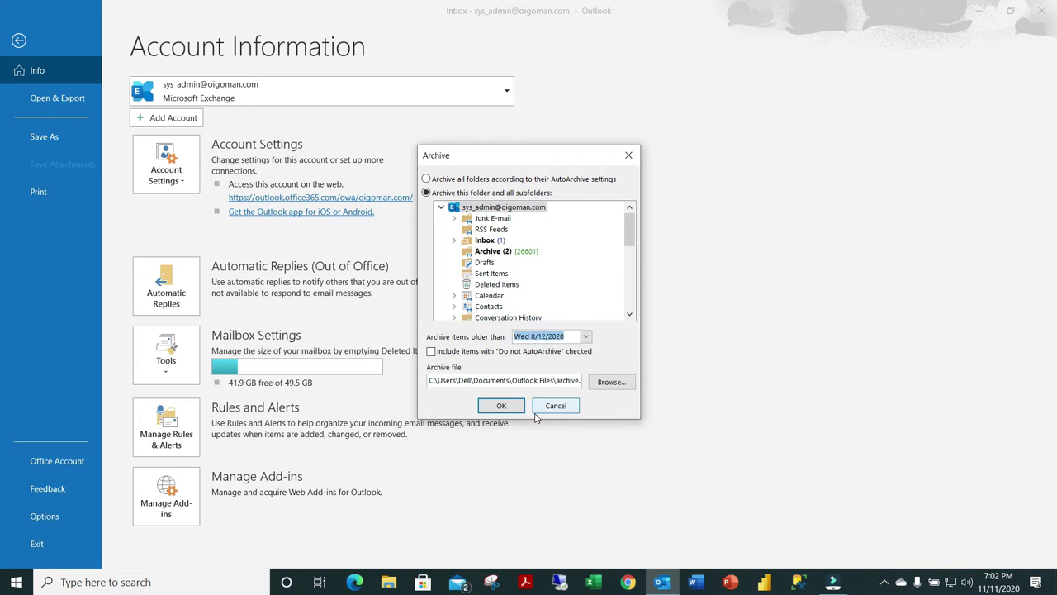
pyautogui.click(550, 409)
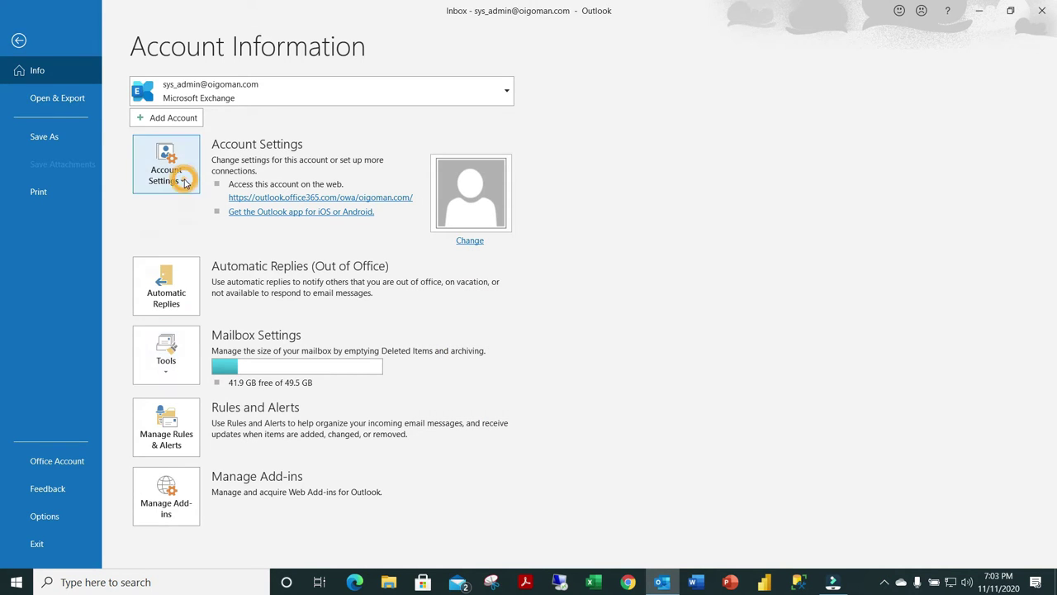
# Step: Check the offline email download period in the Exchange account settings, and close the settings
pyautogui.click(184, 182)
pyautogui.click(206, 213)
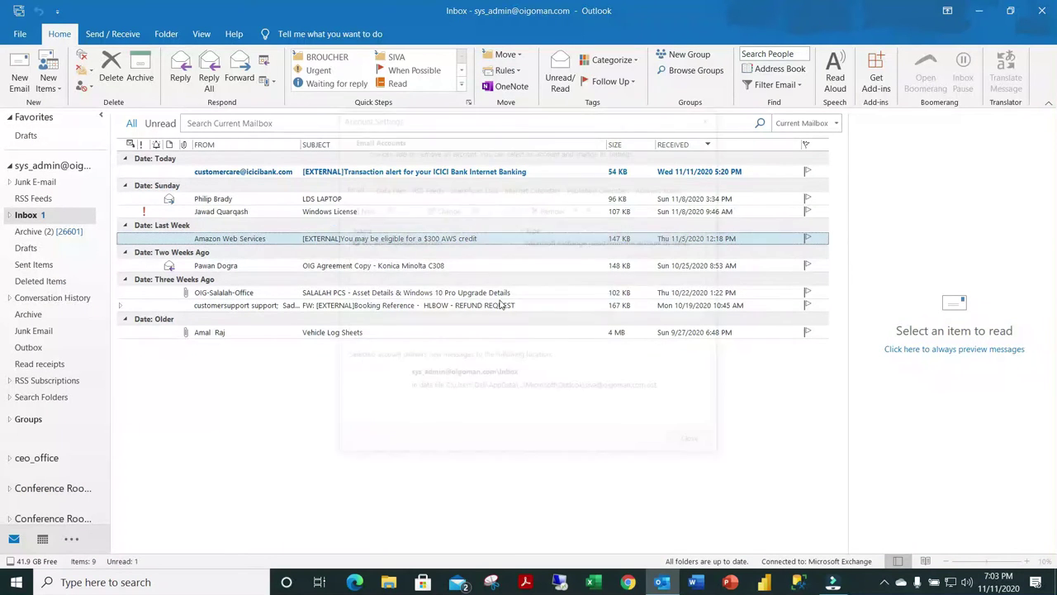
pyautogui.doubleClick(462, 243)
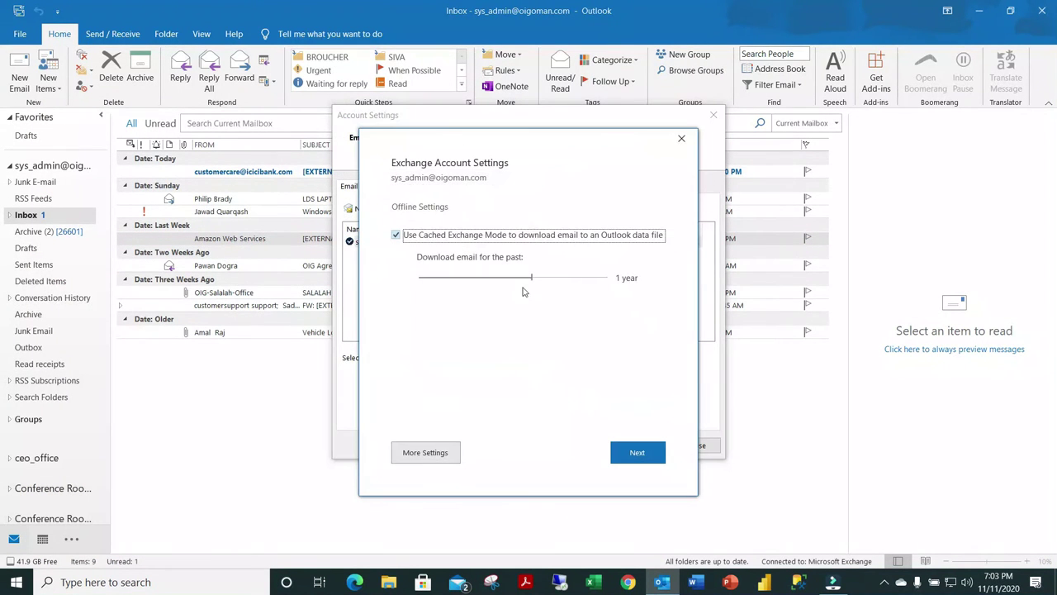
pyautogui.moveTo(599, 285)
pyautogui.click(639, 457)
pyautogui.click(582, 472)
pyautogui.click(687, 446)
# Step: Start Clean Up Old Items for the account and select the mailbox's root folder for archiving
pyautogui.click(21, 36)
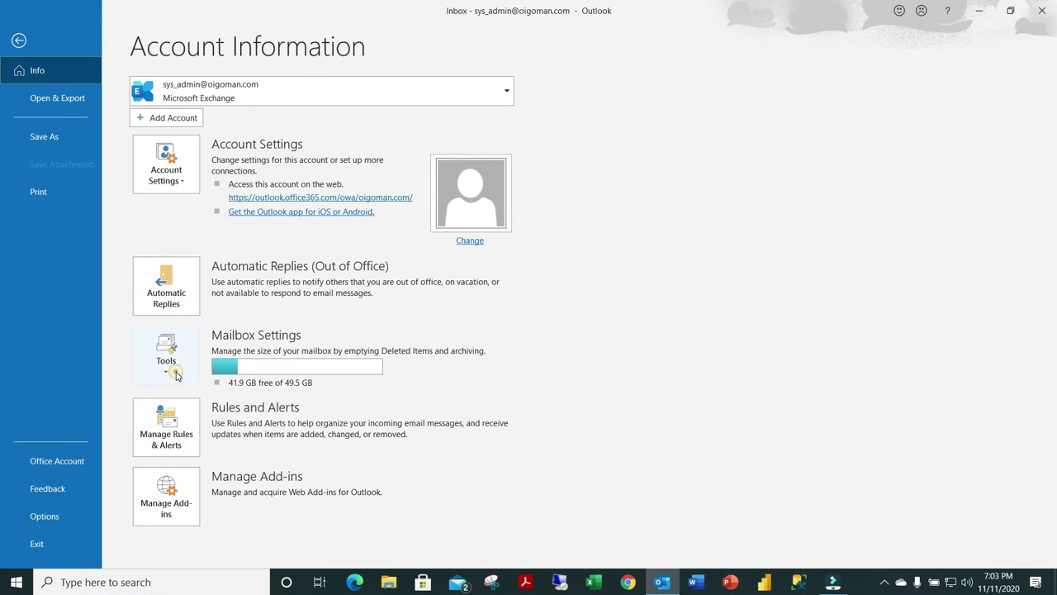
pyautogui.click(177, 377)
pyautogui.click(213, 492)
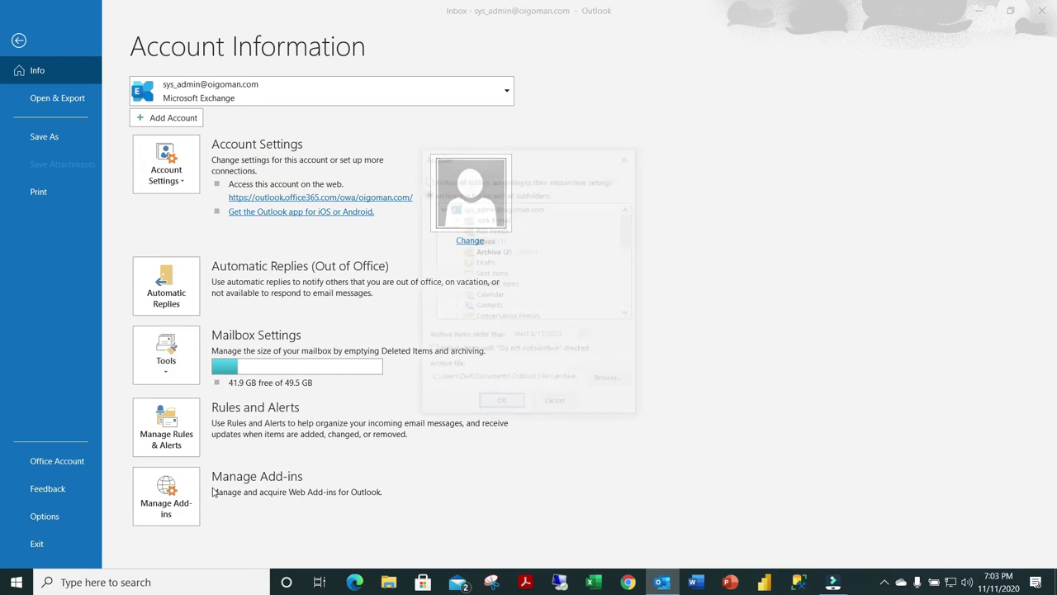
pyautogui.click(504, 208)
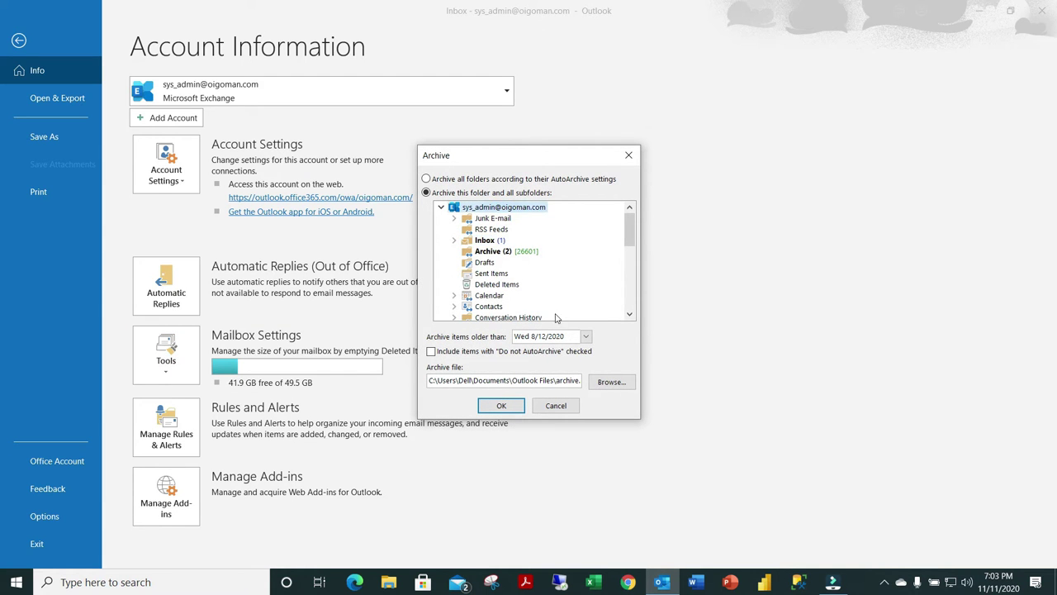
# Step: Set the cutoff date for archiving older items to 11/11/2020
pyautogui.click(585, 336)
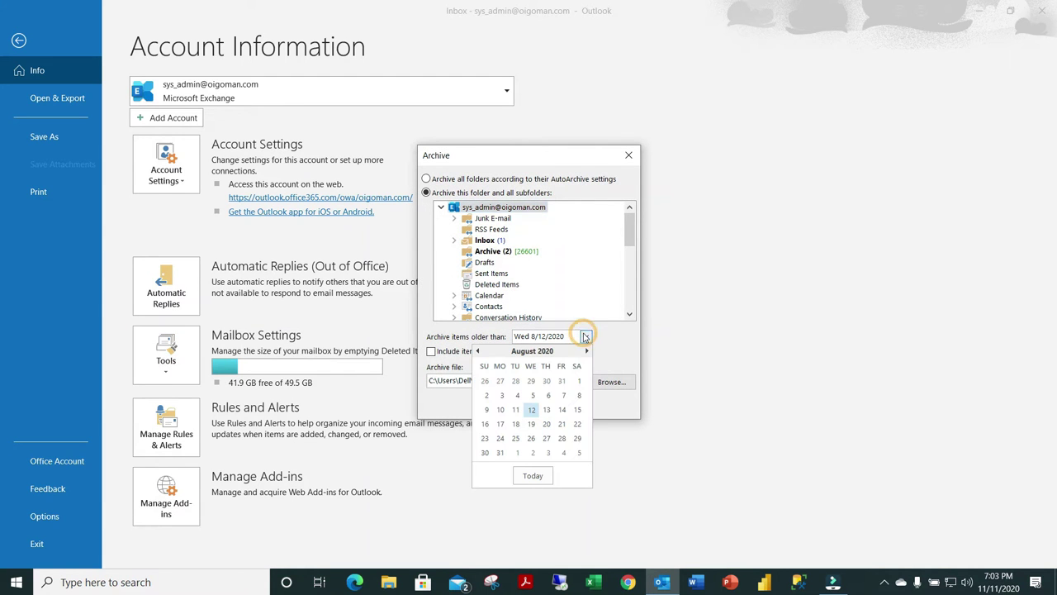
pyautogui.click(586, 352)
pyautogui.click(586, 352)
pyautogui.click(586, 352)
pyautogui.click(533, 410)
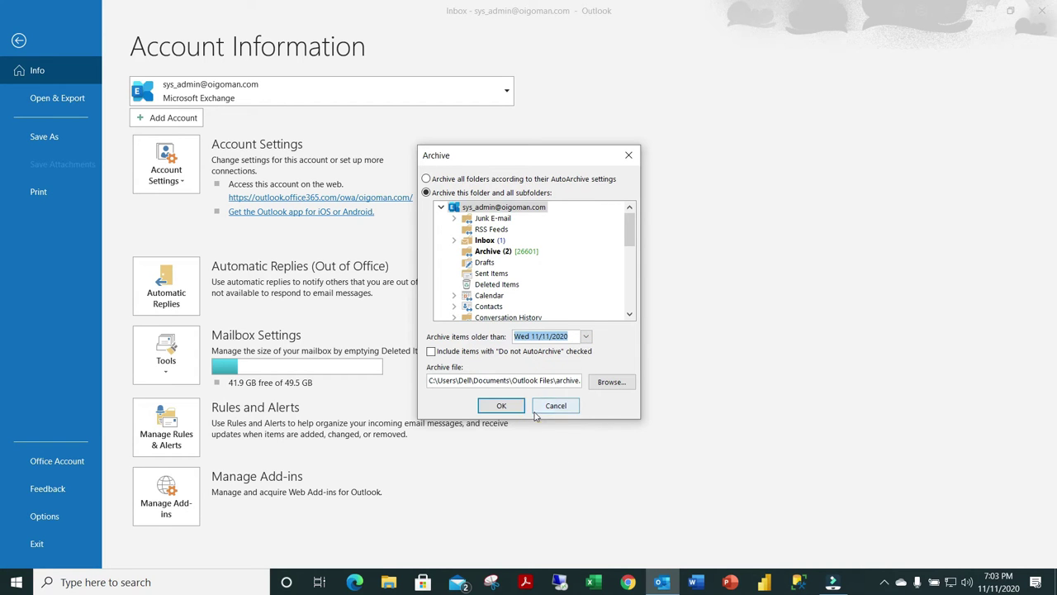
# Step: Browse for a new archive file location and open the D: drive
pyautogui.click(628, 381)
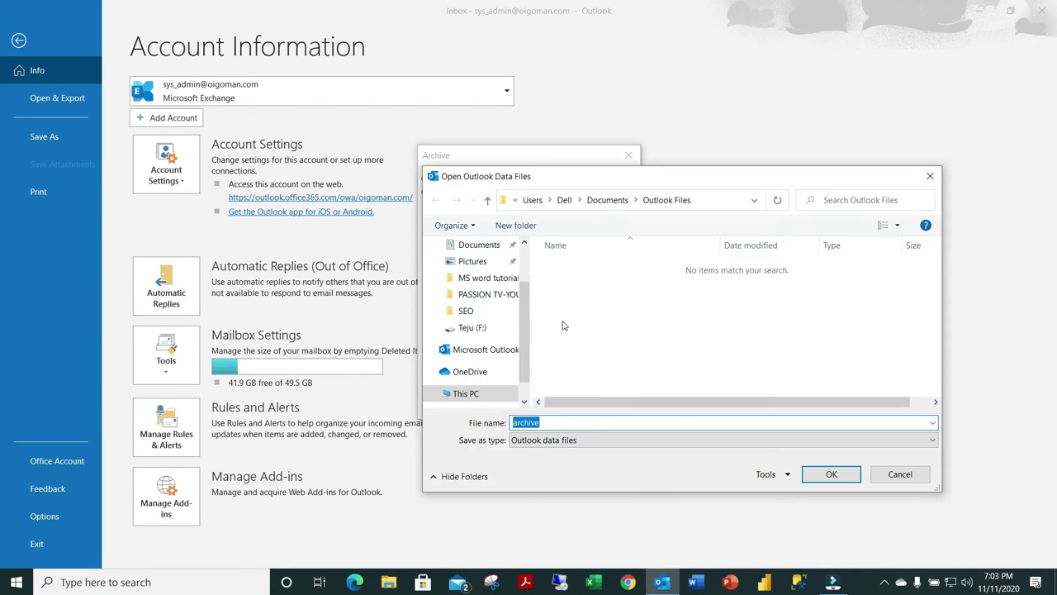
pyautogui.scroll(-1, 476, 332)
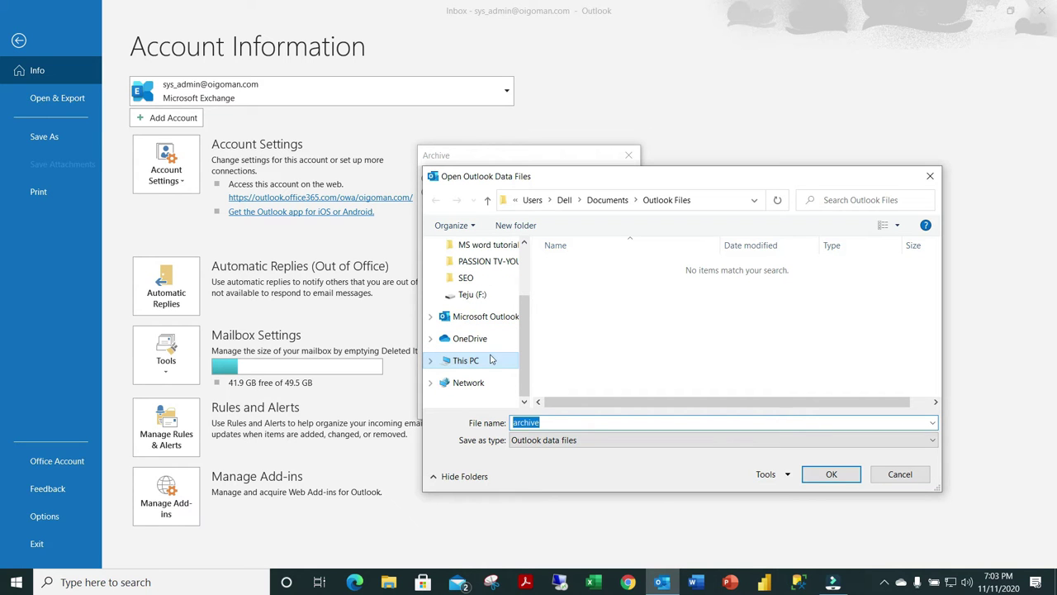
pyautogui.click(475, 360)
pyautogui.scroll(-3, 644, 351)
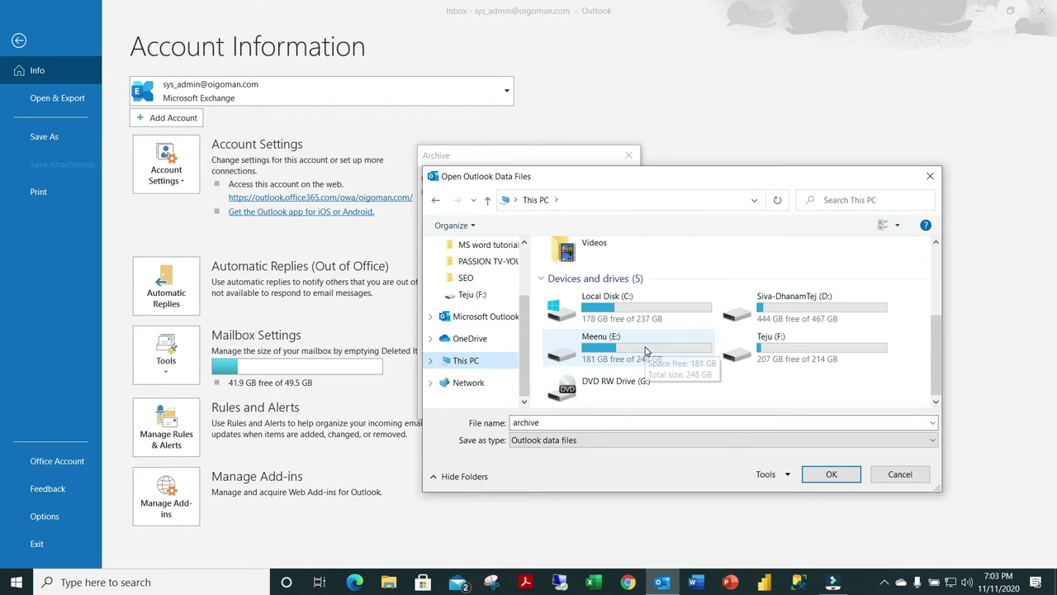
pyautogui.doubleClick(778, 314)
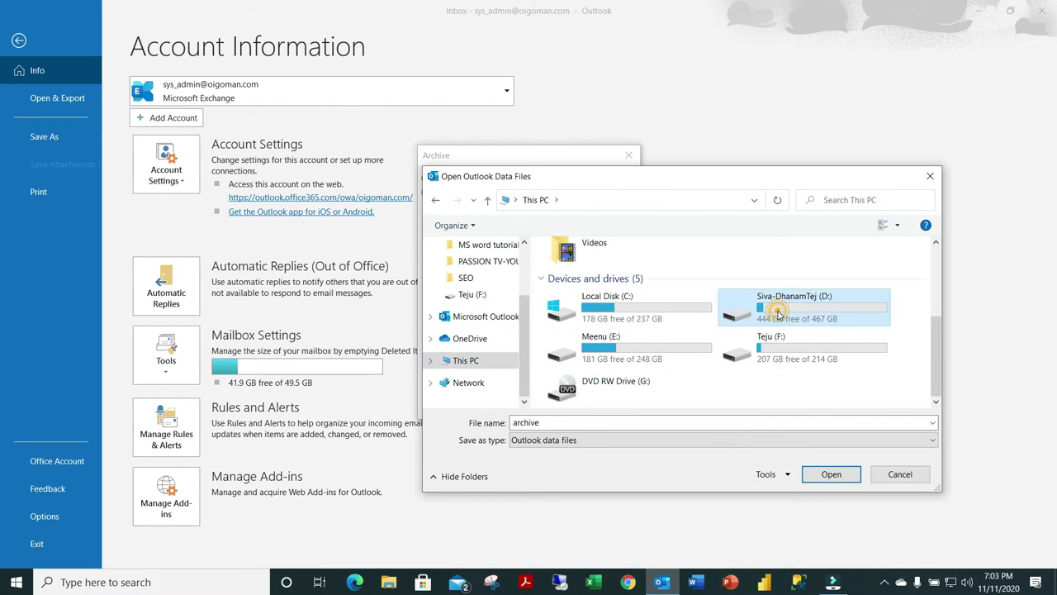
# Step: Create a folder named "emails pst backup" on the D: drive
pyautogui.rightClick(638, 387)
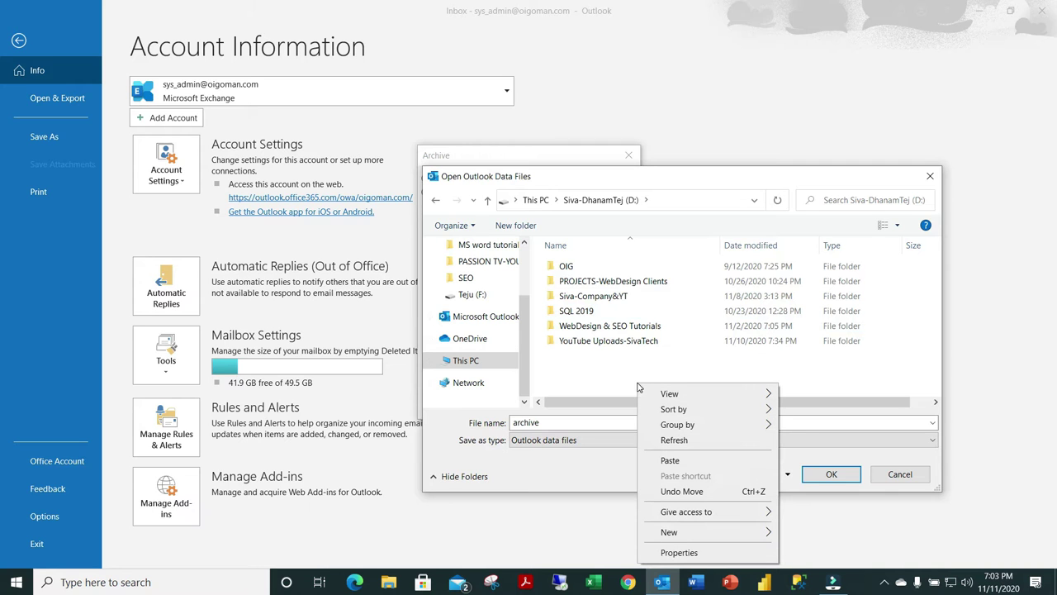
pyautogui.rightClick(593, 385)
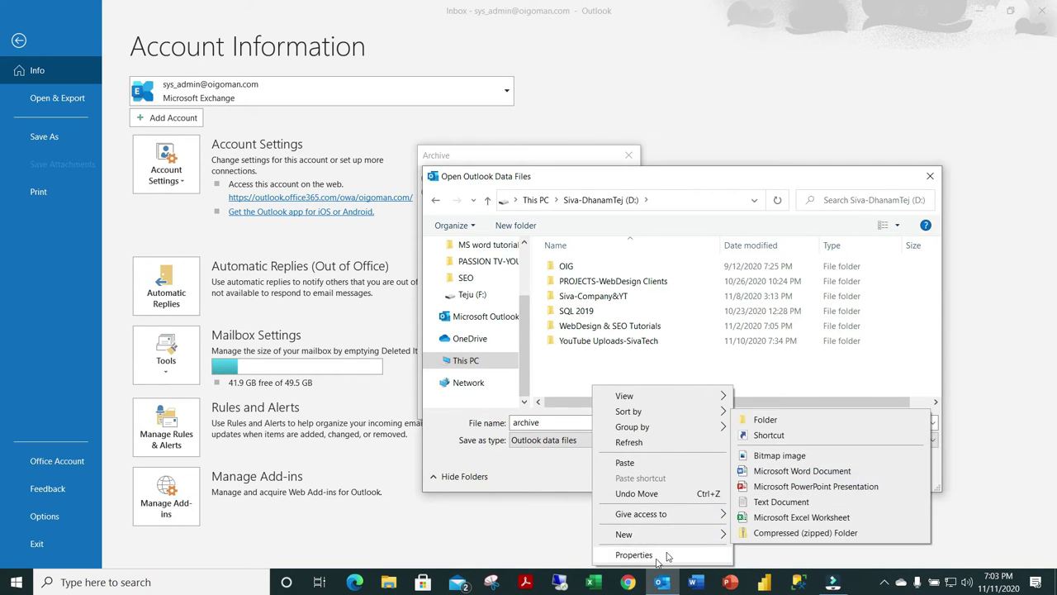
pyautogui.moveTo(697, 539)
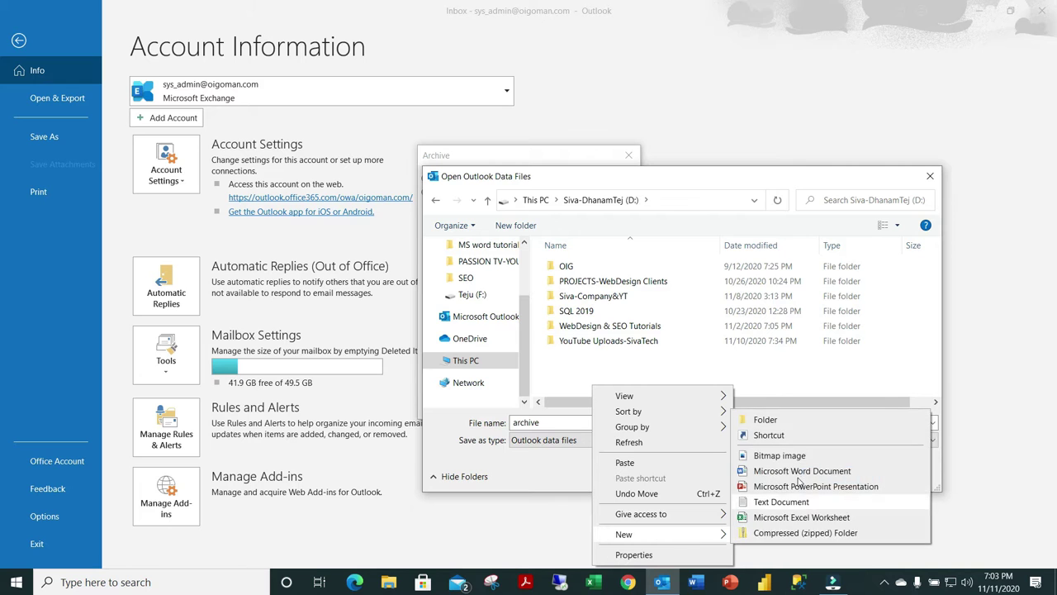
pyautogui.click(785, 420)
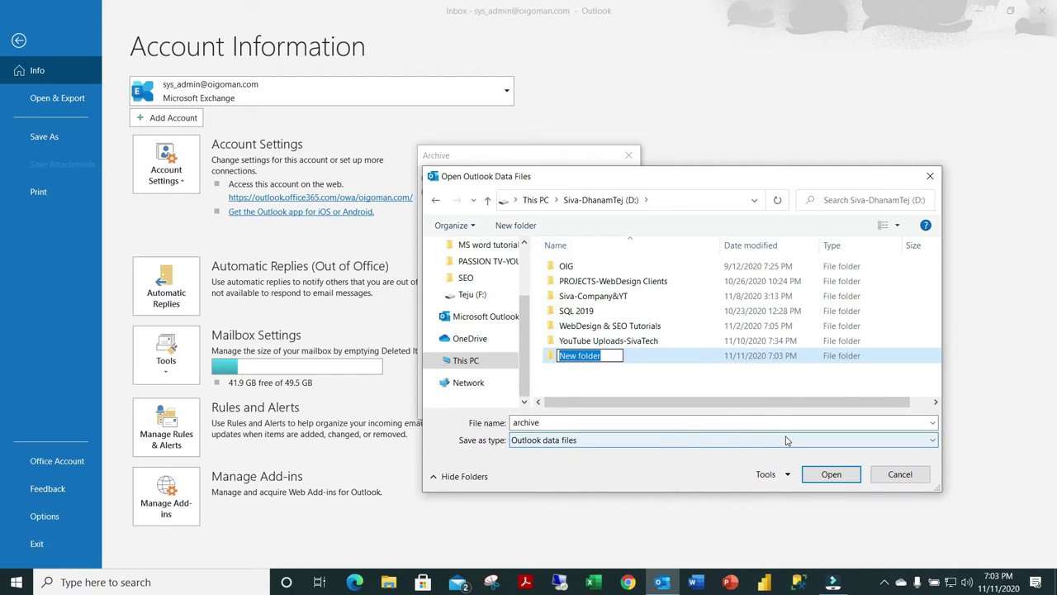
pyautogui.write('emai')
pyautogui.press('BackSpace')
pyautogui.write('ails pst backup')
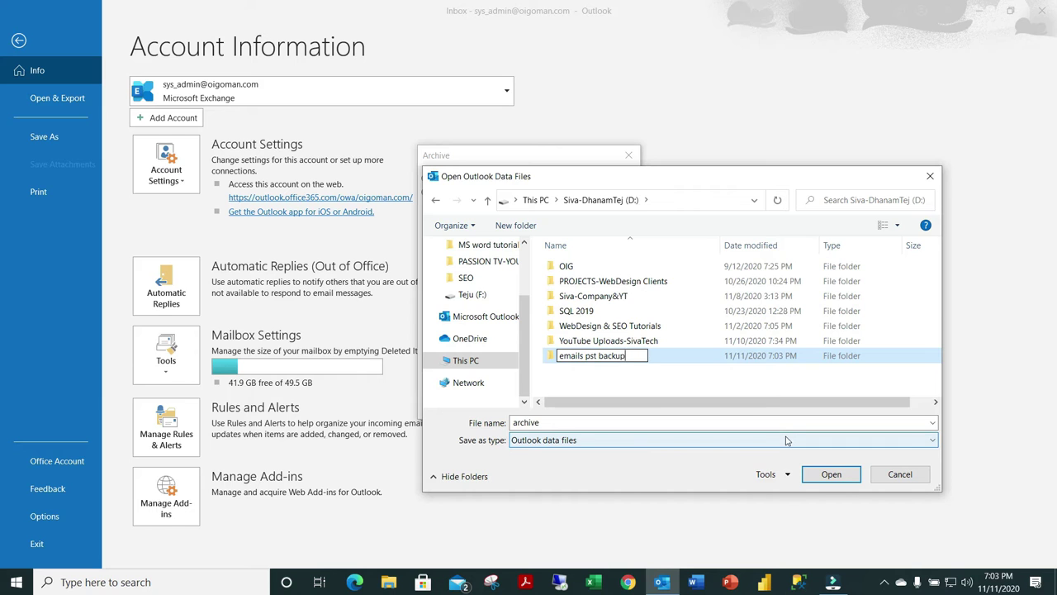
# Step: Name the archive file "emails pst as on 11112020" inside the emails pst backup folder, start the archive and return to the inbox
pyautogui.doubleClick(555, 357)
pyautogui.click(590, 423)
pyautogui.doubleClick(590, 423)
pyautogui.write('emails pst as on 1111')
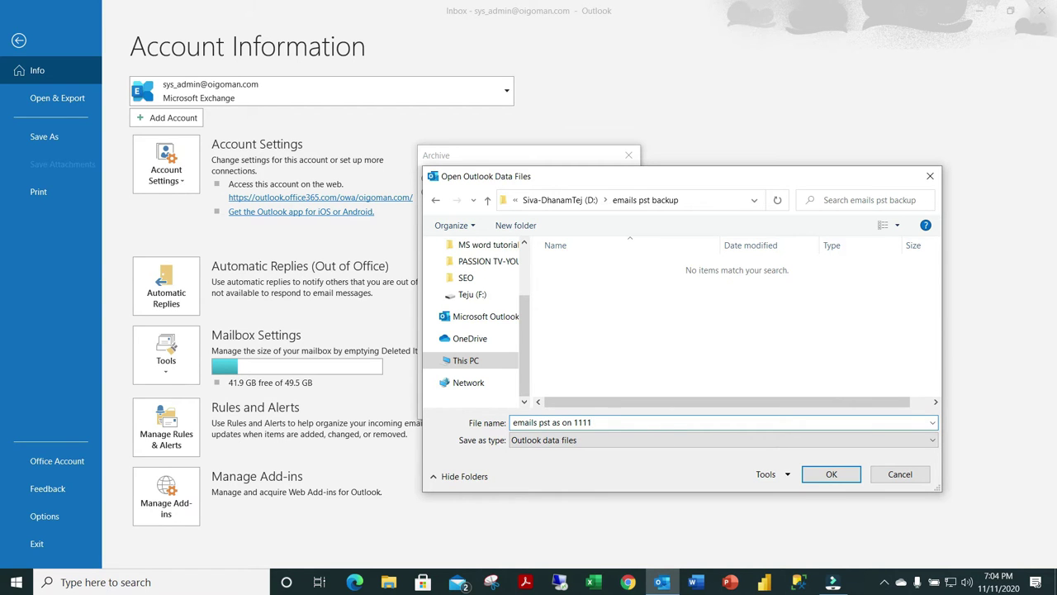
pyautogui.write('2020')
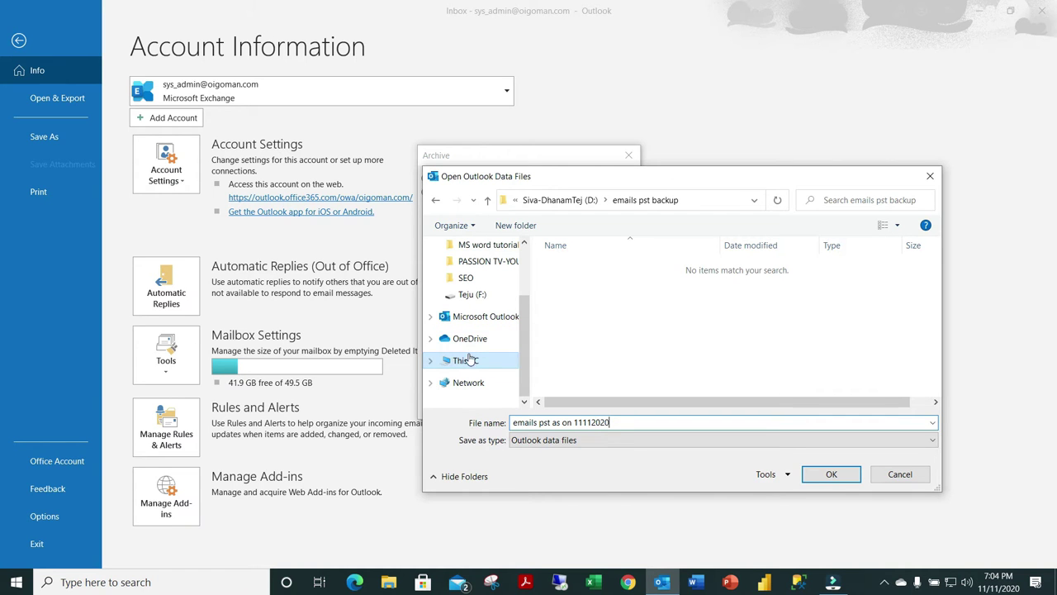
pyautogui.click(832, 475)
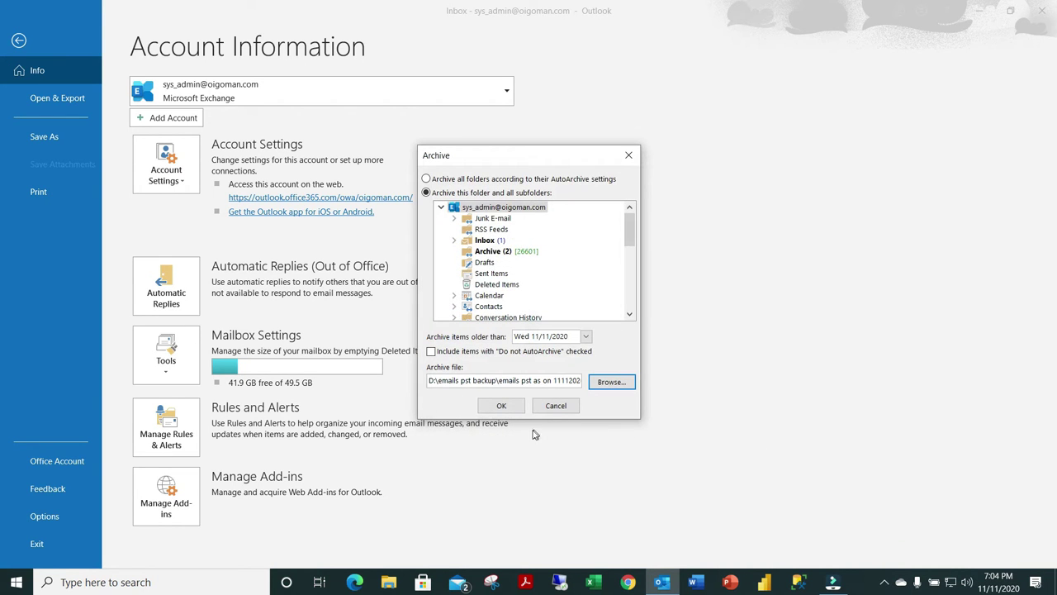
pyautogui.click(502, 405)
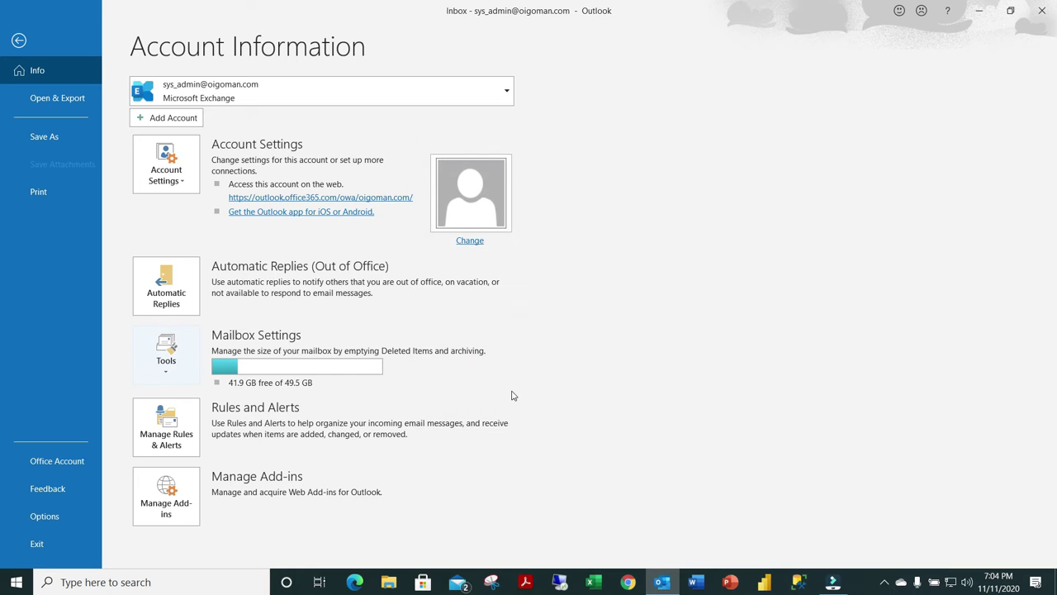
pyautogui.click(18, 40)
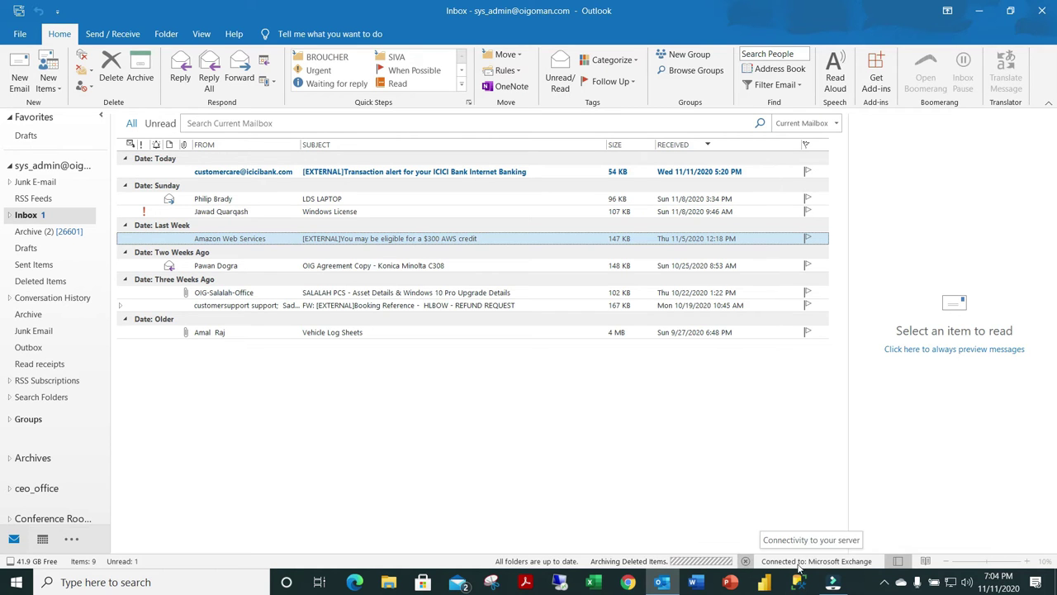
pyautogui.click(886, 584)
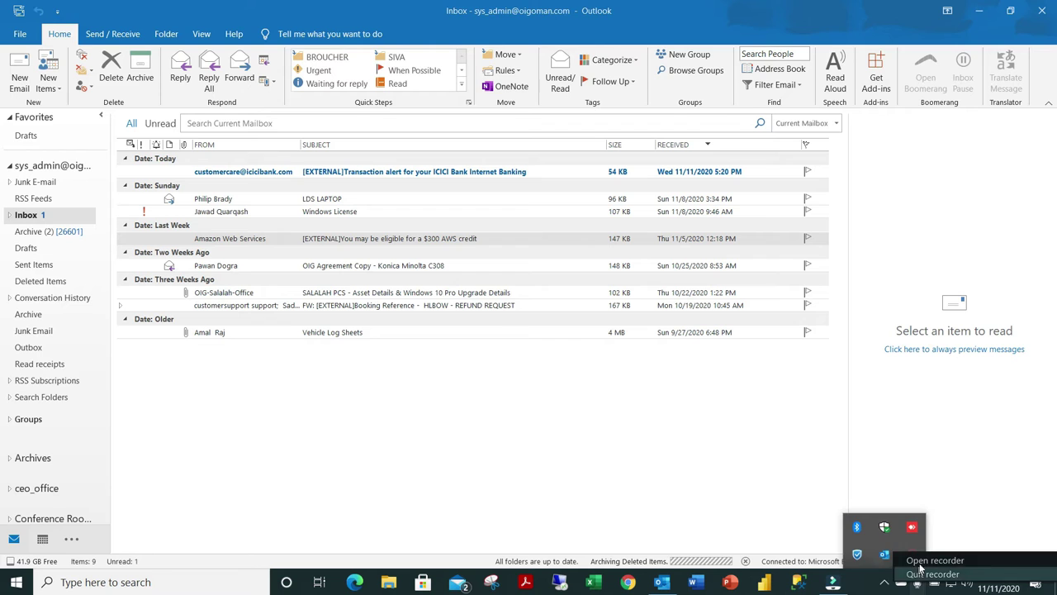
pyautogui.click(920, 556)
pyautogui.click(872, 555)
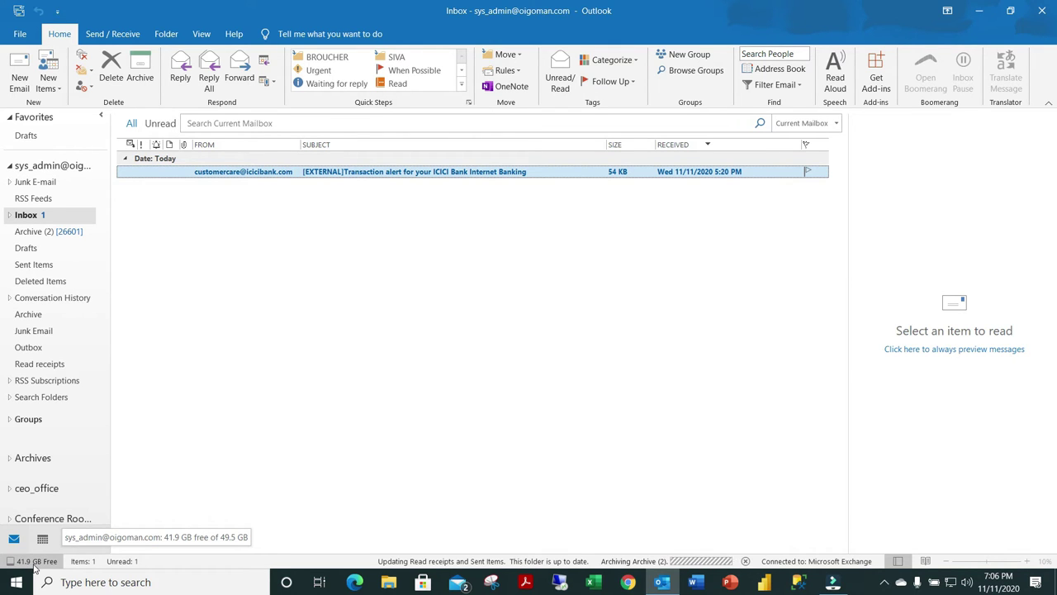
pyautogui.moveTo(665, 575)
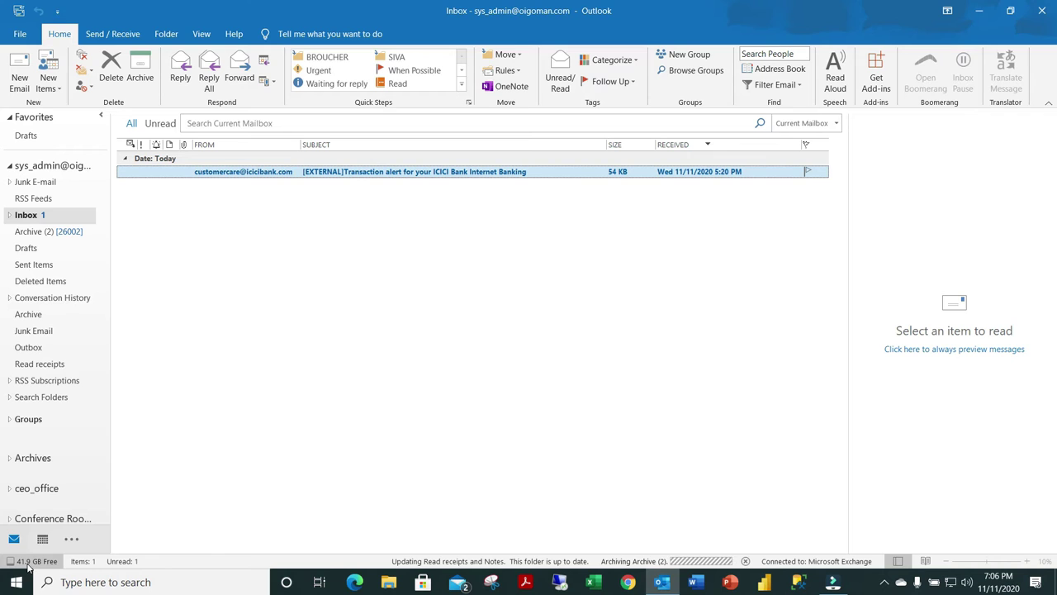
pyautogui.moveTo(28, 567)
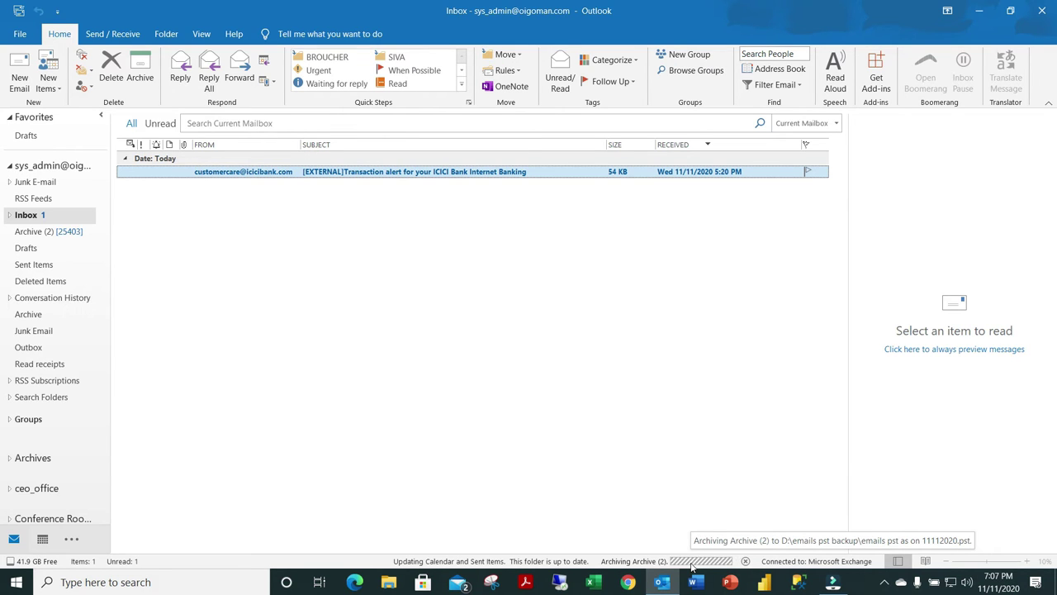
pyautogui.click(884, 581)
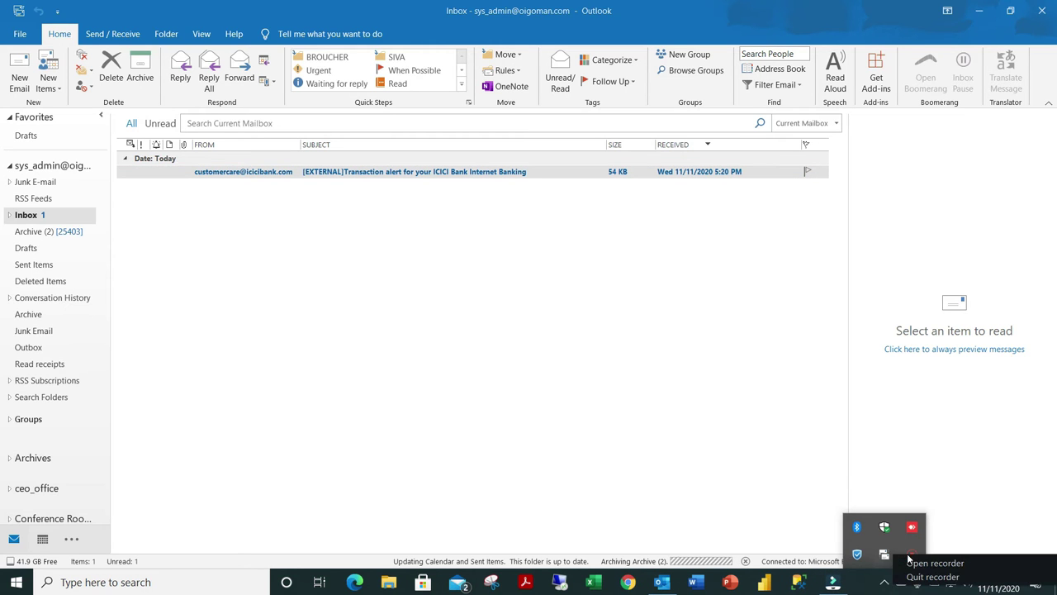
pyautogui.click(910, 559)
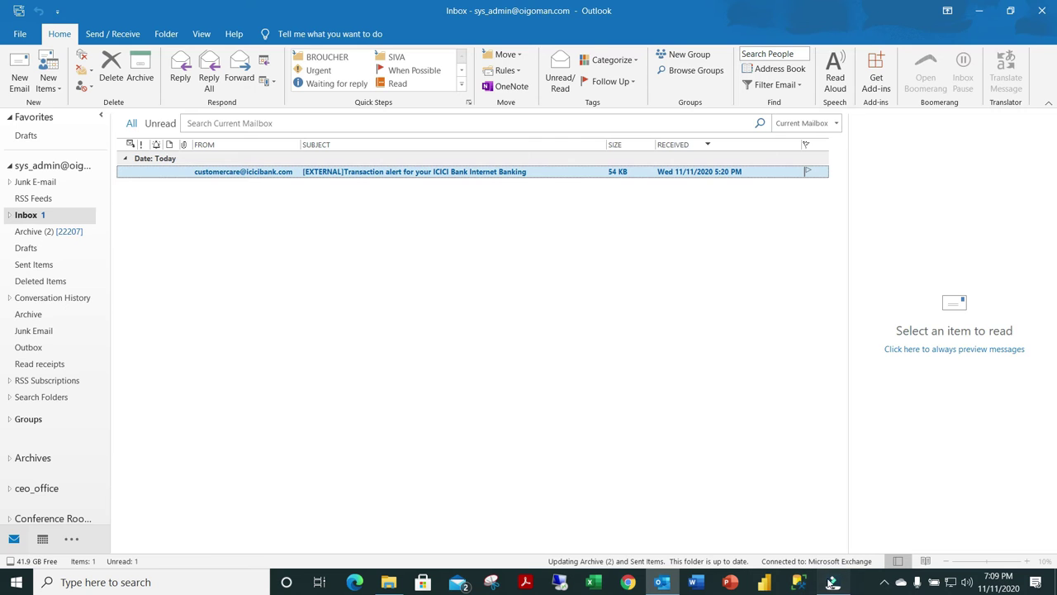
pyautogui.click(832, 583)
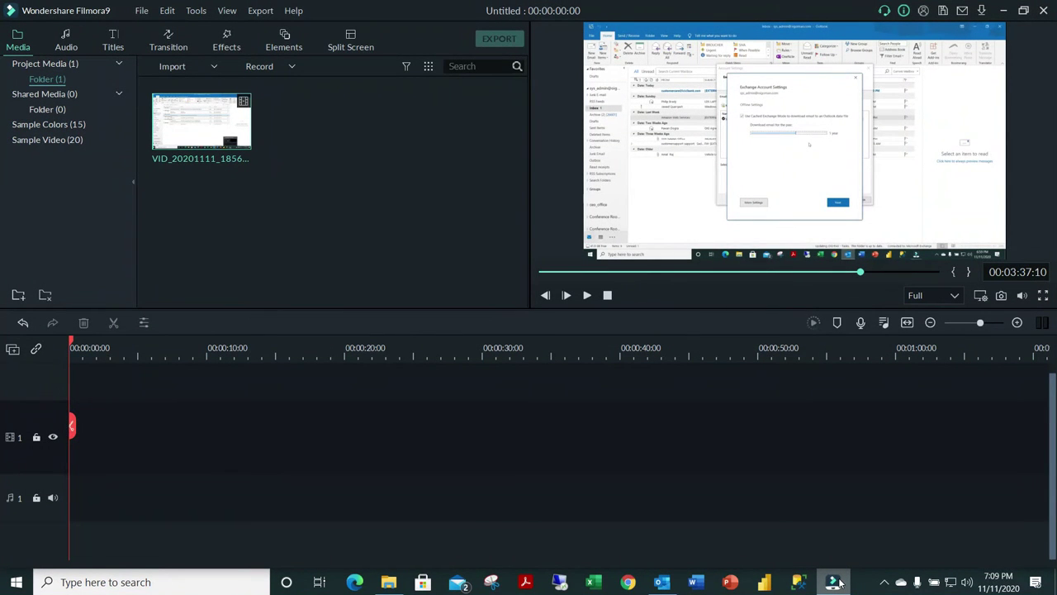
pyautogui.click(837, 583)
pyautogui.click(837, 583)
pyautogui.click(884, 583)
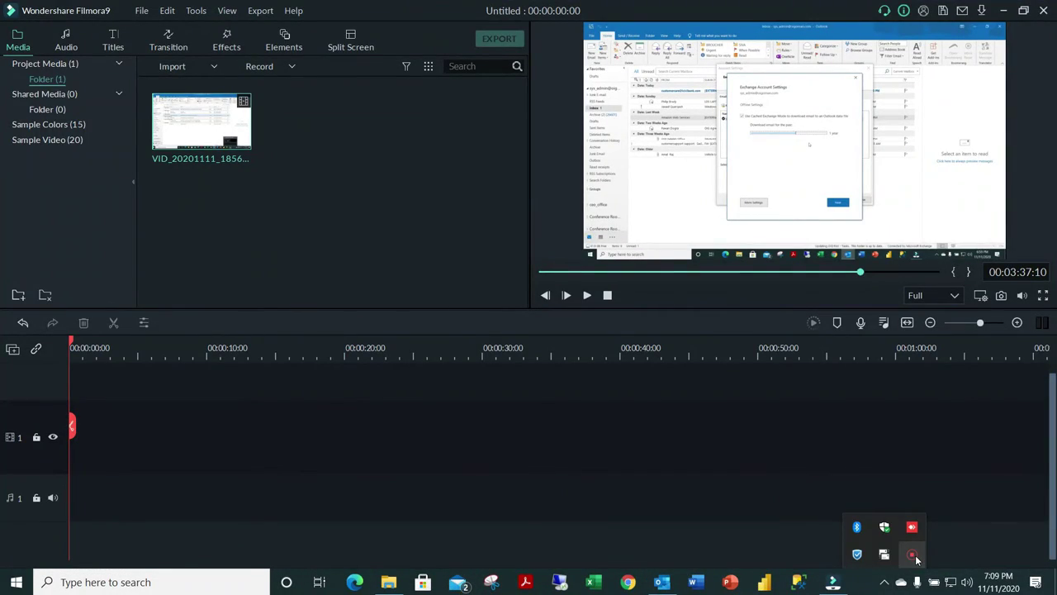
pyautogui.rightClick(912, 558)
pyautogui.click(915, 565)
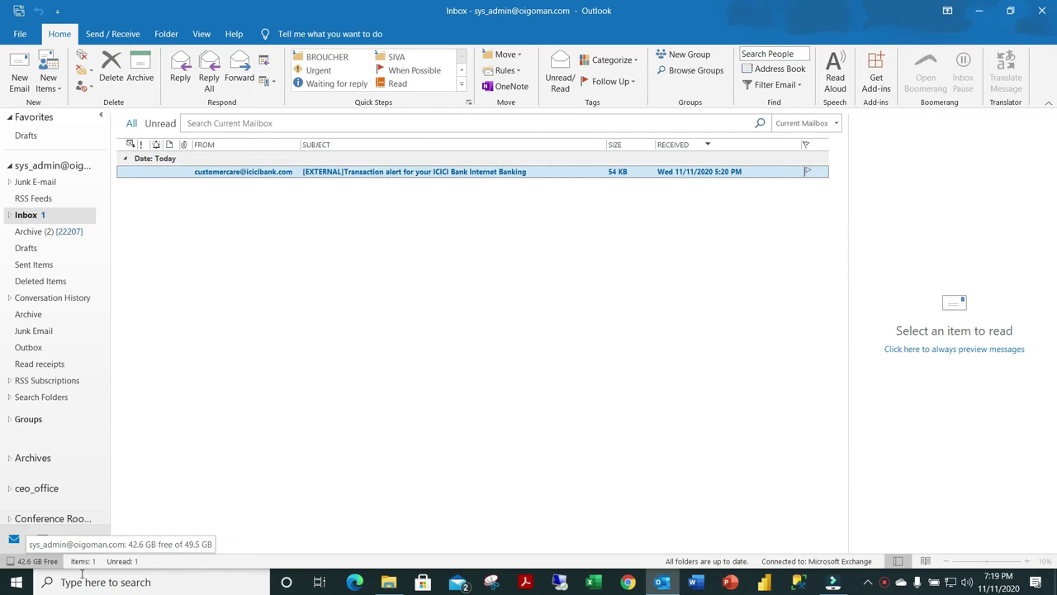
pyautogui.moveTo(392, 585)
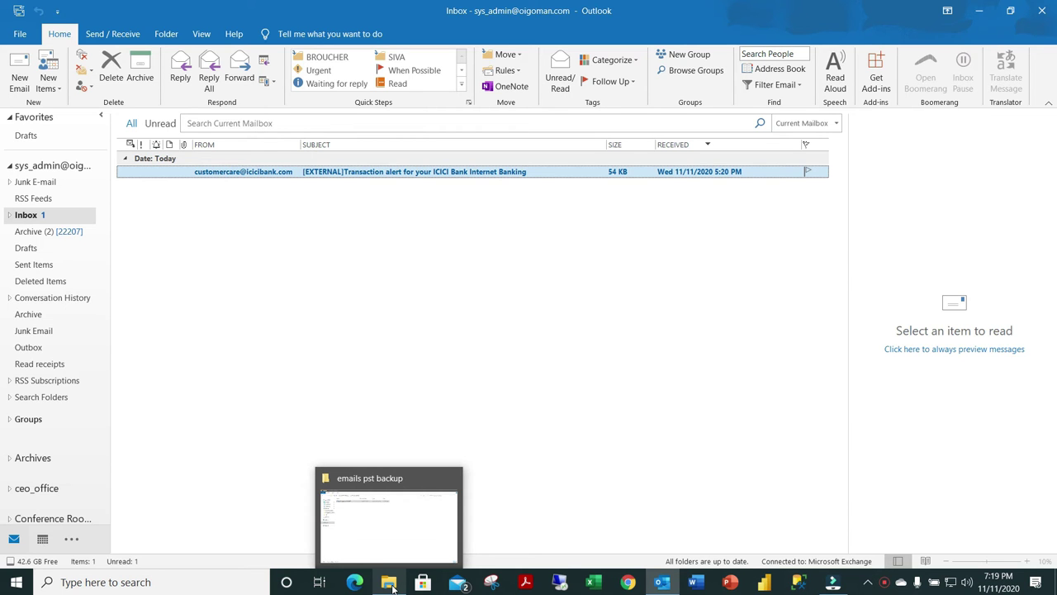
# Step: Open the offline settings of the Exchange account from the account settings
pyautogui.click(28, 35)
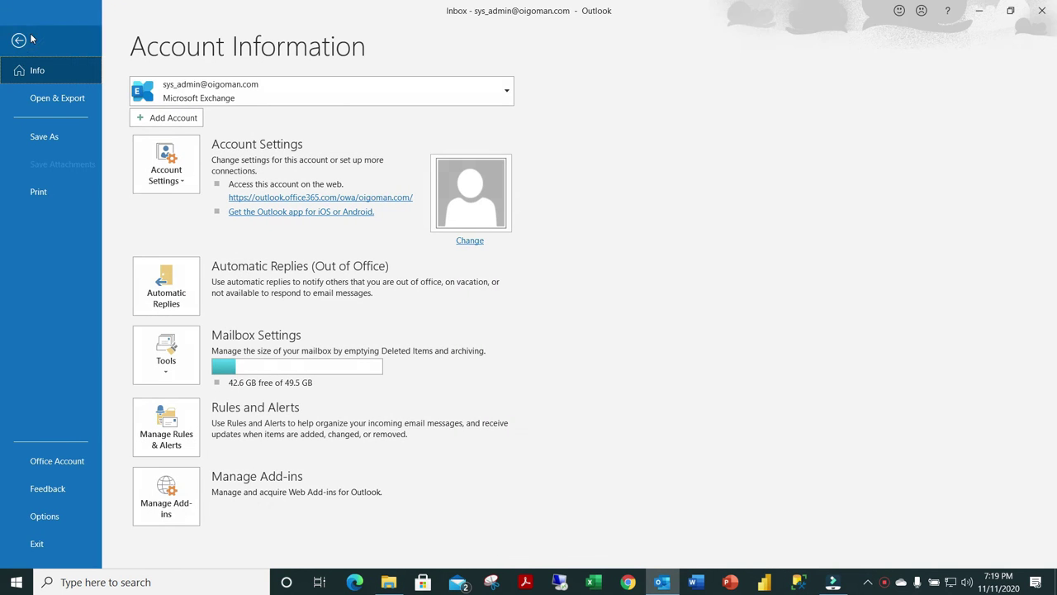
pyautogui.click(190, 189)
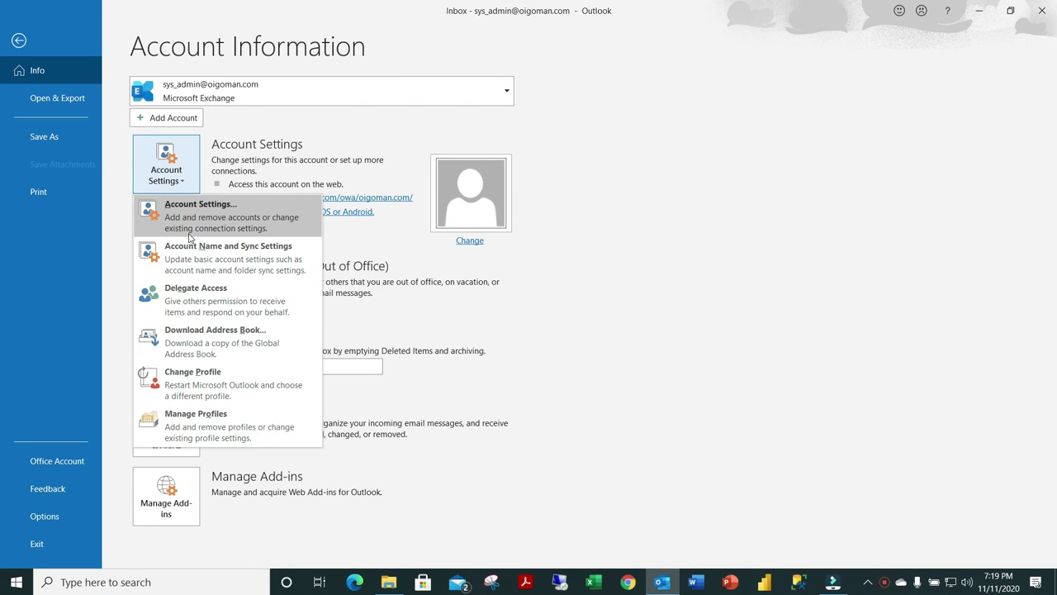
pyautogui.click(190, 235)
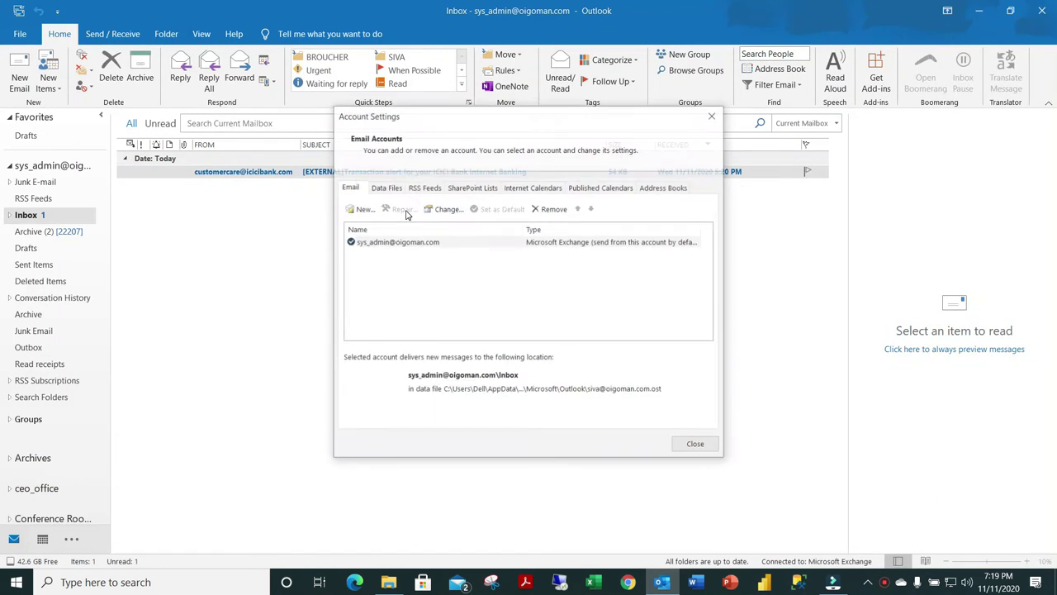
pyautogui.doubleClick(417, 243)
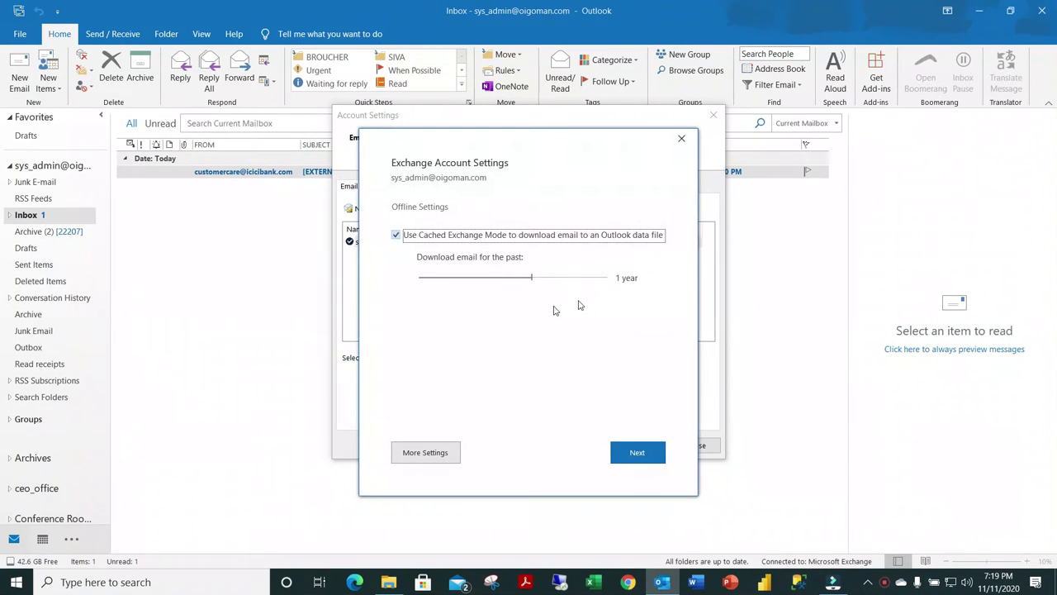
# Step: Extend the cached email download period to All, return it to 1 year and close the account settings
pyautogui.moveTo(532, 284)
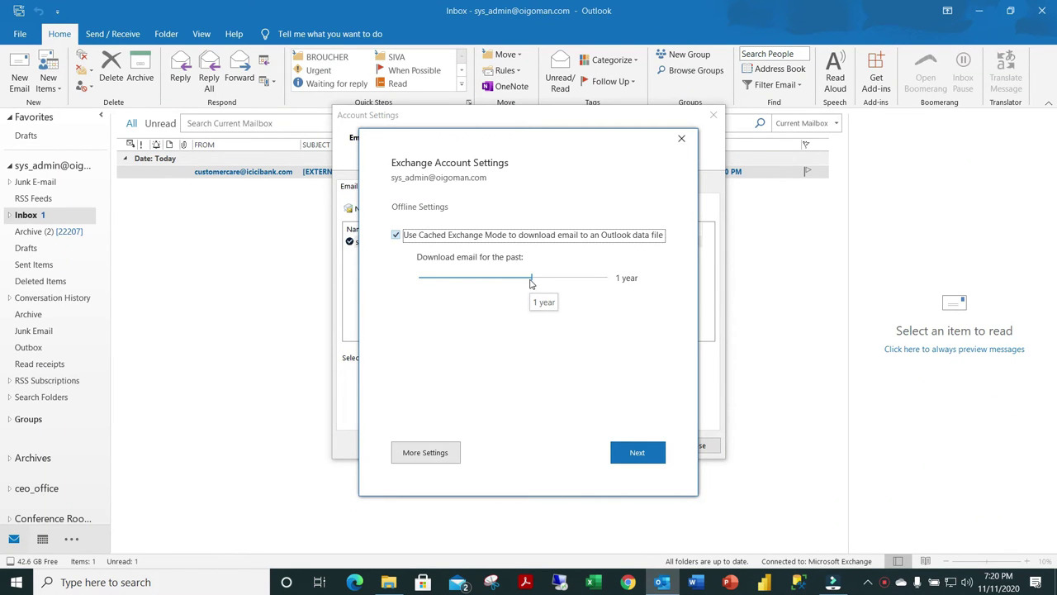
pyautogui.moveTo(531, 278); pyautogui.dragTo(649, 283)
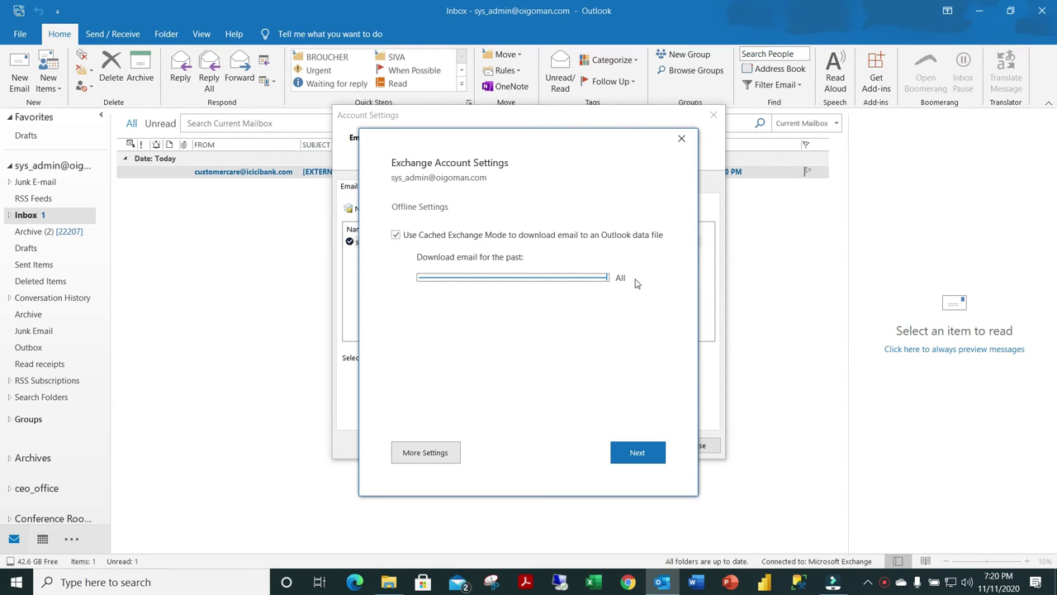
pyautogui.moveTo(609, 281); pyautogui.dragTo(530, 281)
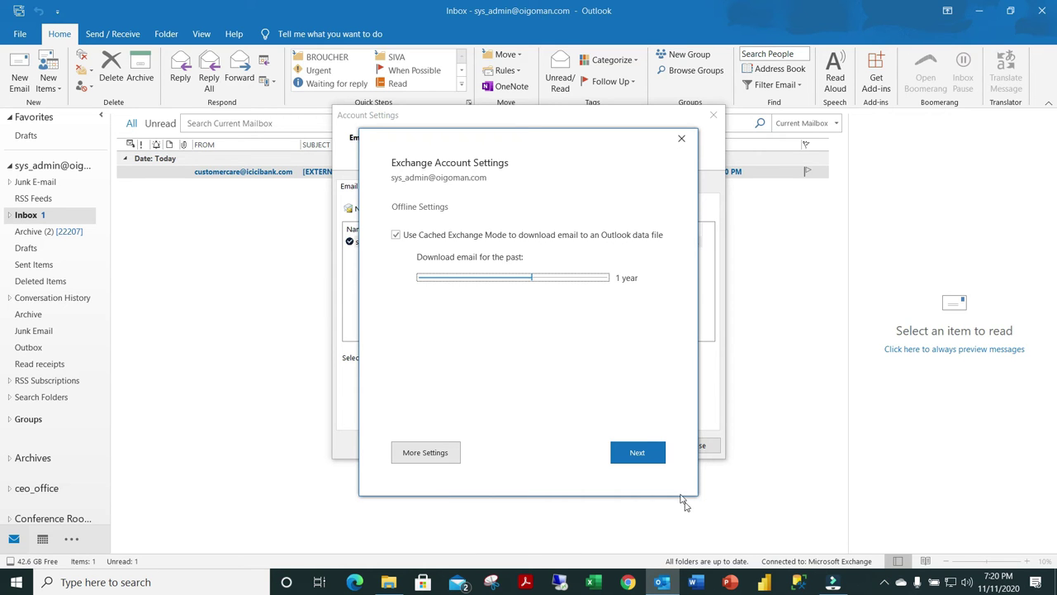
pyautogui.click(657, 454)
pyautogui.click(585, 463)
pyautogui.click(702, 445)
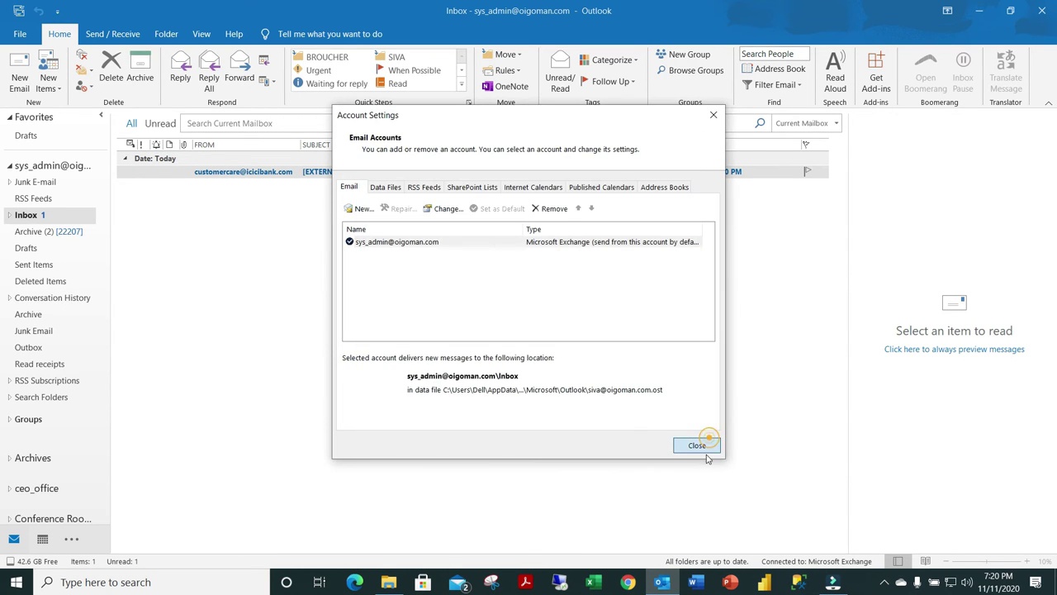
# Step: Switch to File Explorer and check the size of "emails pst as on 11112020" in its properties, closing them without changes
pyautogui.click(395, 585)
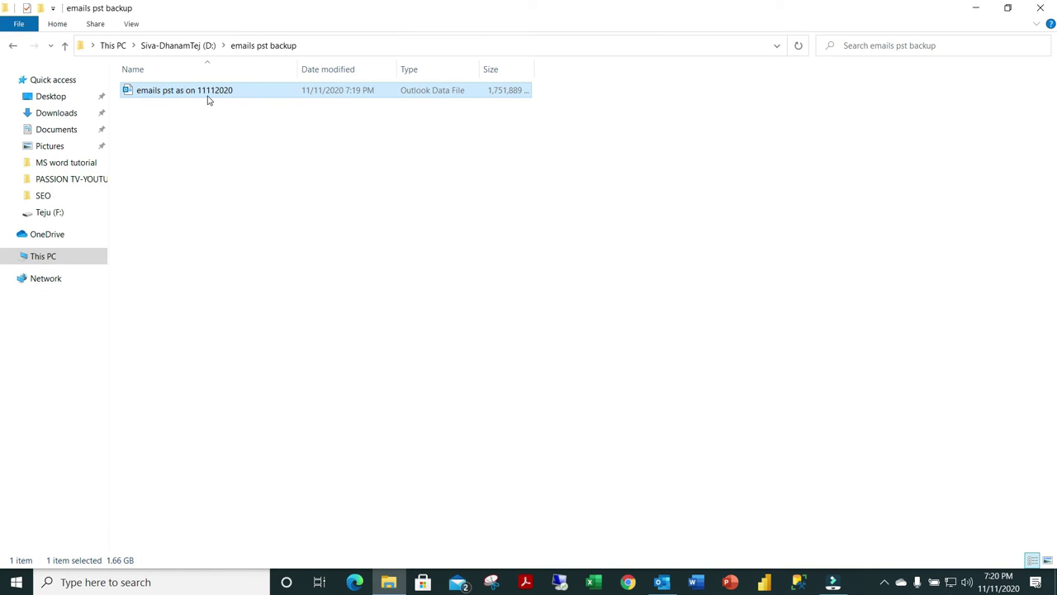
pyautogui.rightClick(207, 95)
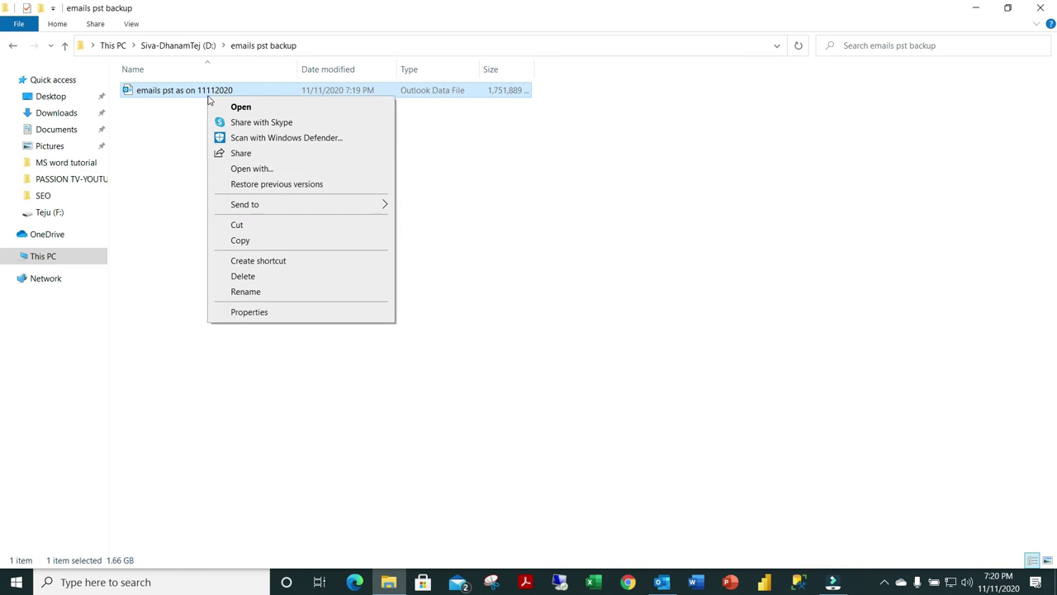
pyautogui.click(274, 311)
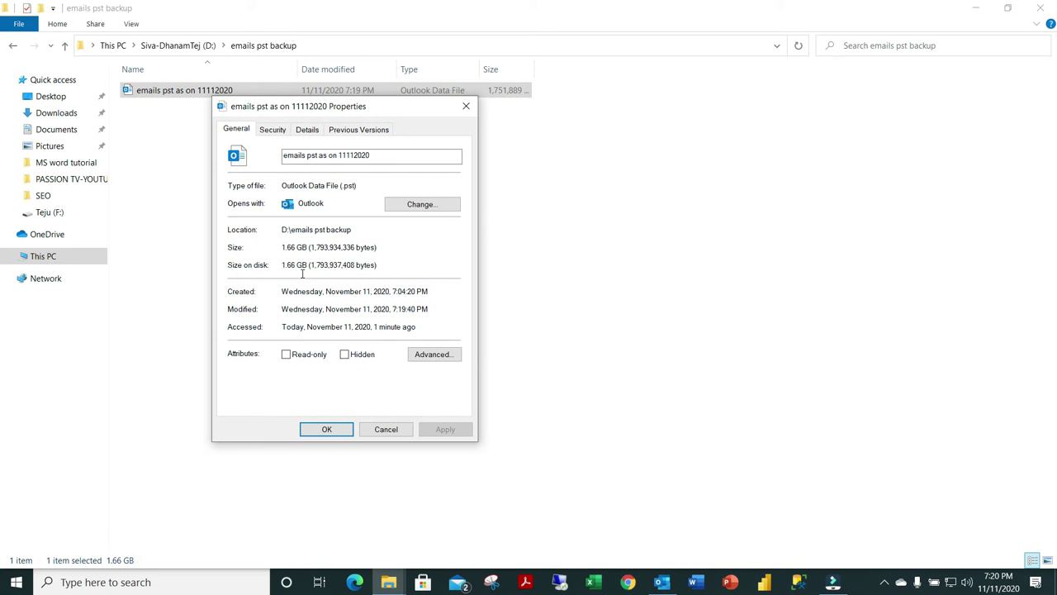
pyautogui.click(663, 583)
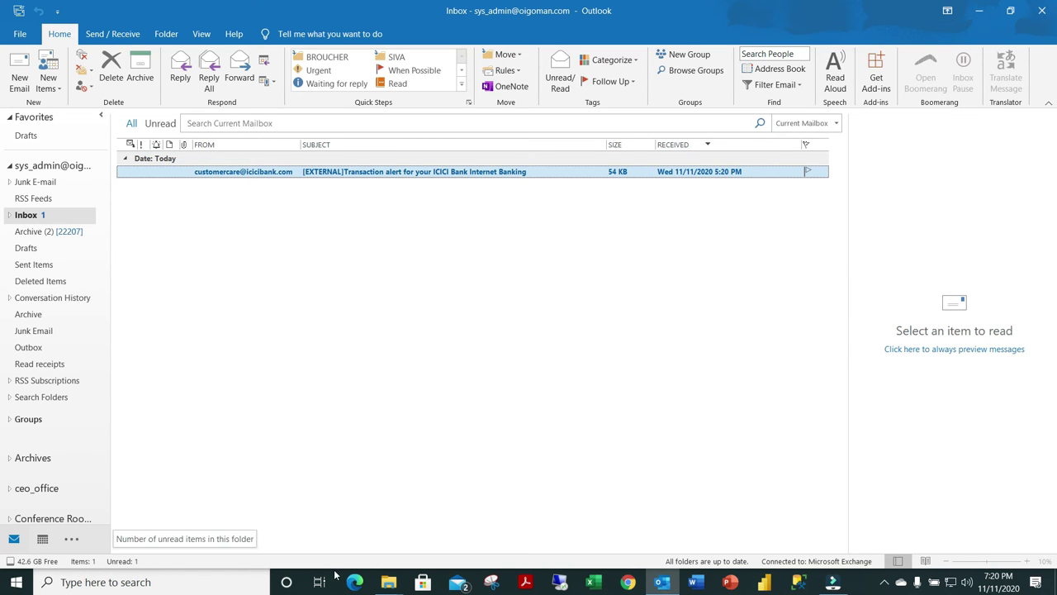
pyautogui.moveTo(388, 582)
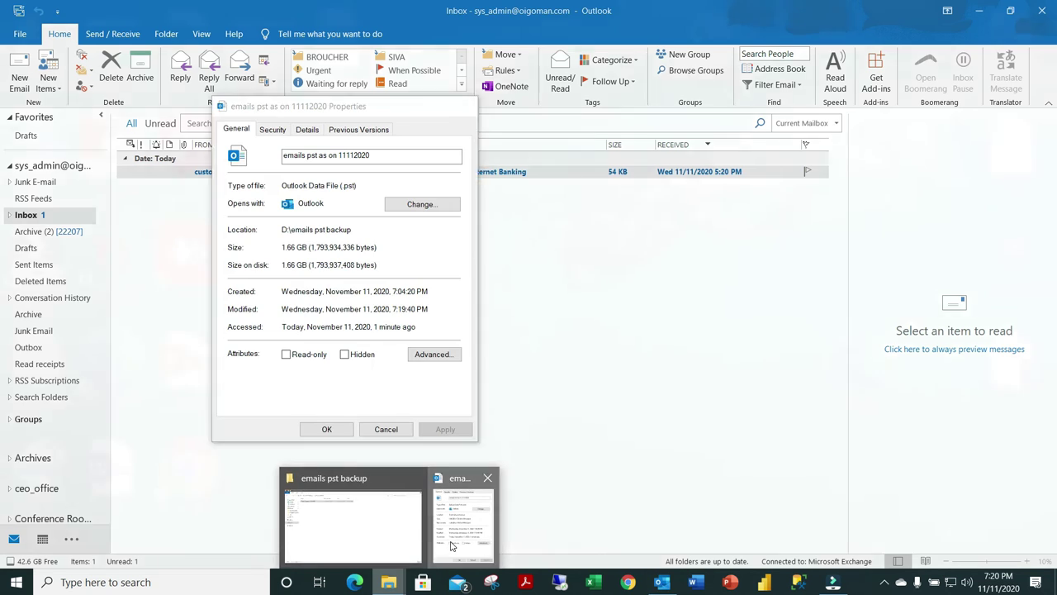
pyautogui.click(449, 547)
pyautogui.click(391, 432)
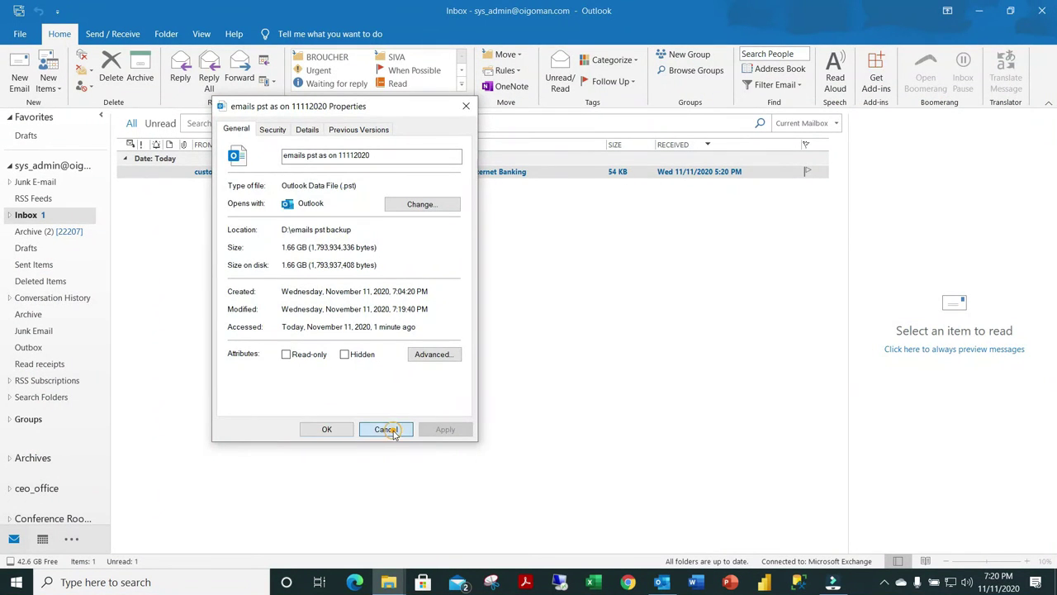
pyautogui.click(834, 582)
pyautogui.click(834, 582)
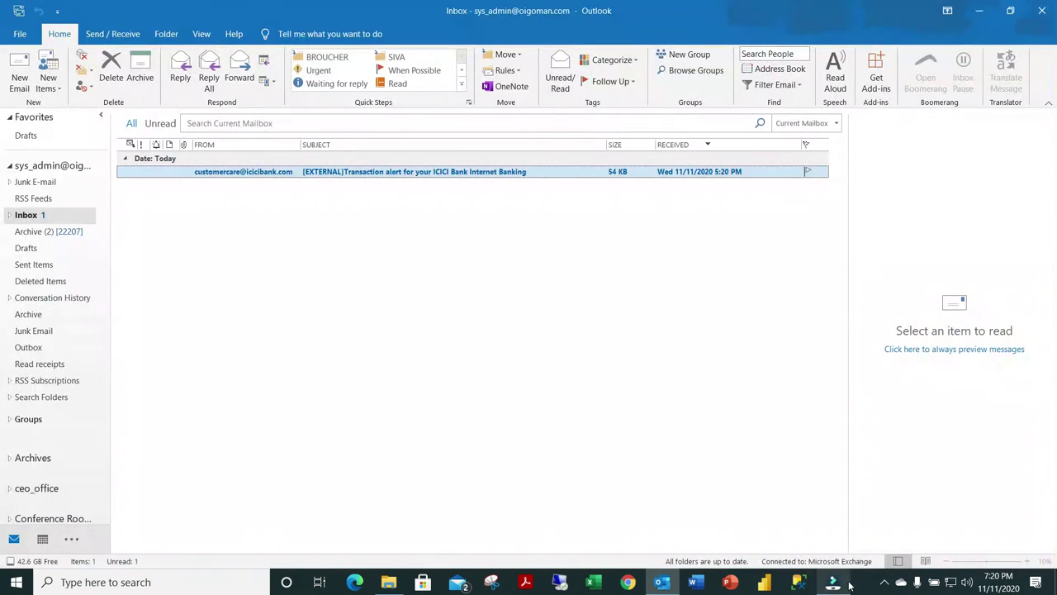
pyautogui.click(884, 582)
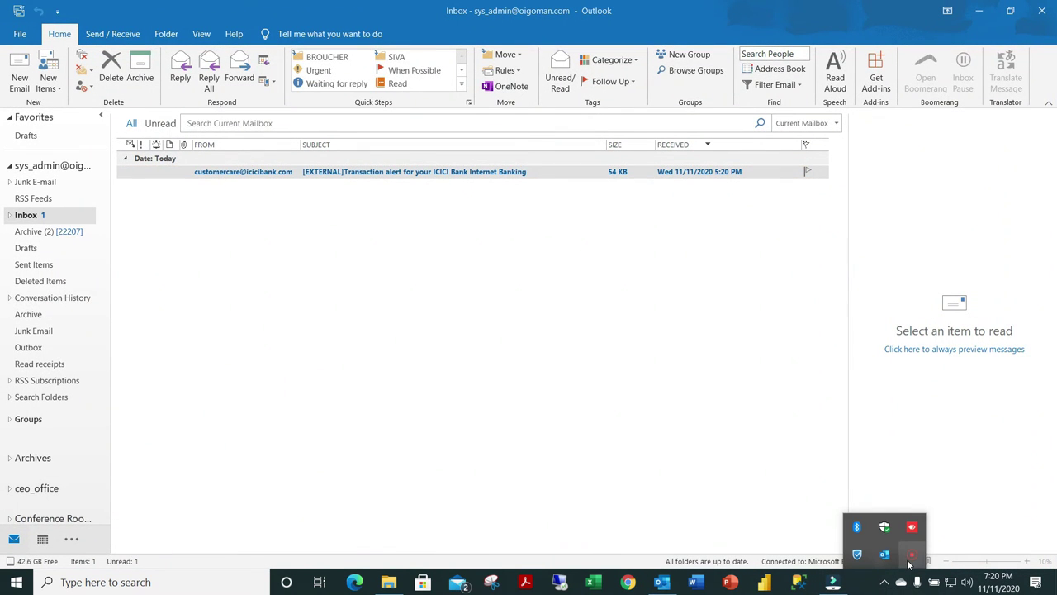
pyautogui.click(911, 559)
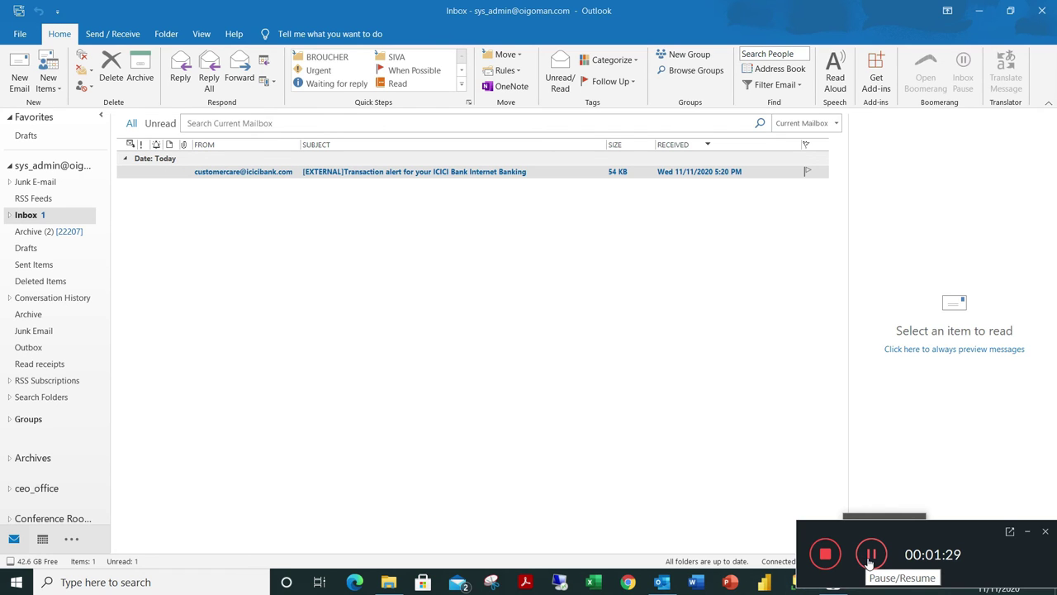
pyautogui.click(871, 563)
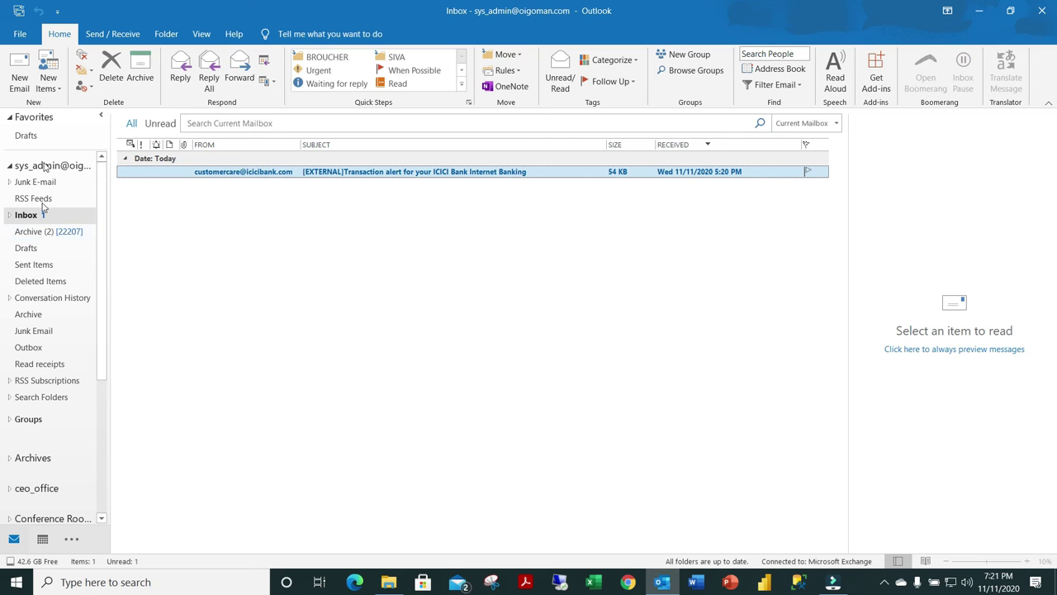
# Step: Start an import from another program or file, with Outlook Data File (.pst) as the file type
pyautogui.click(18, 36)
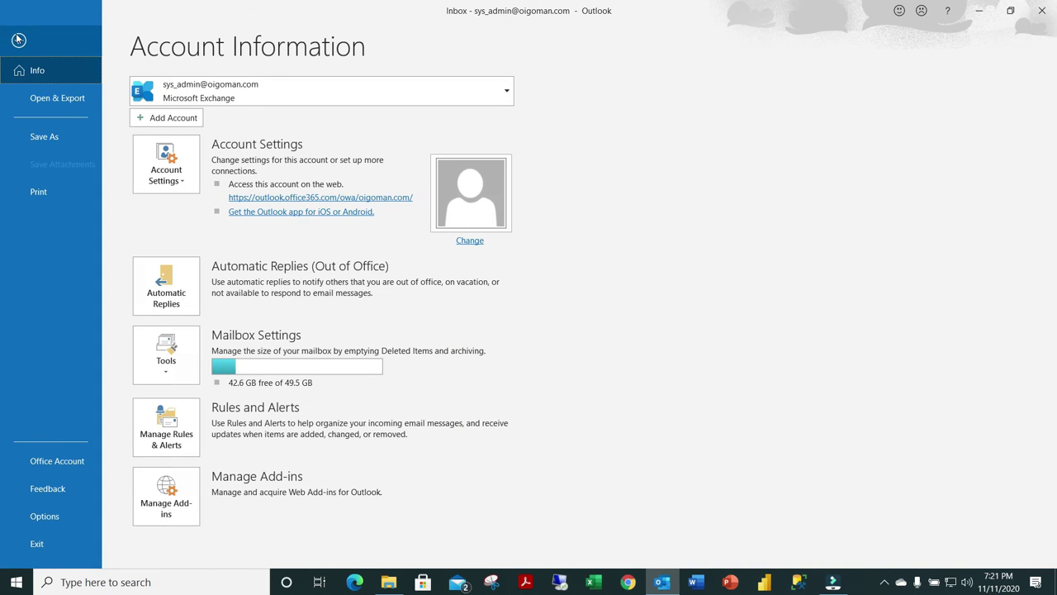
pyautogui.click(47, 102)
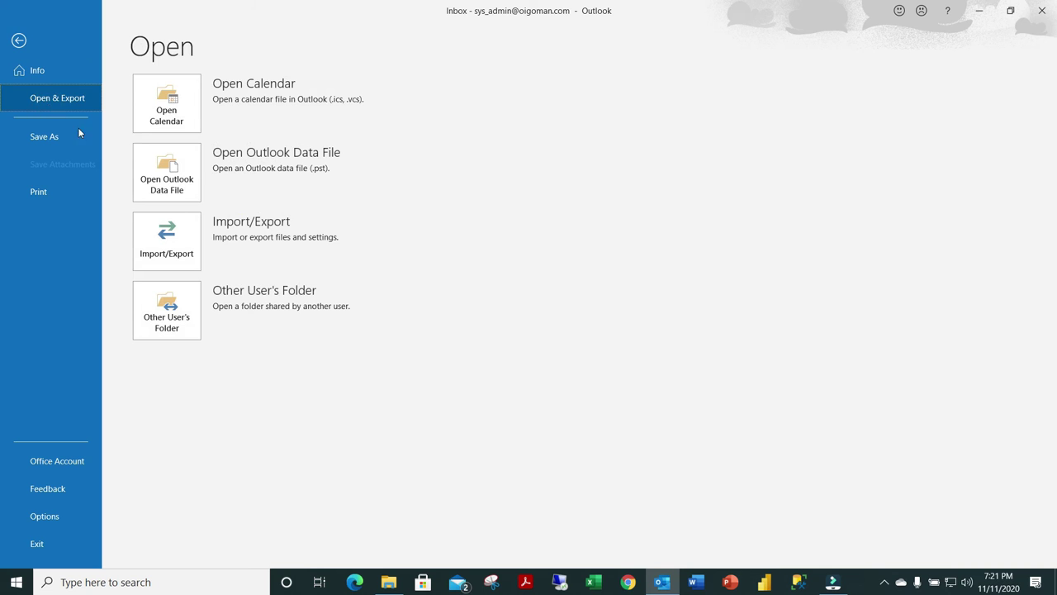
pyautogui.click(175, 258)
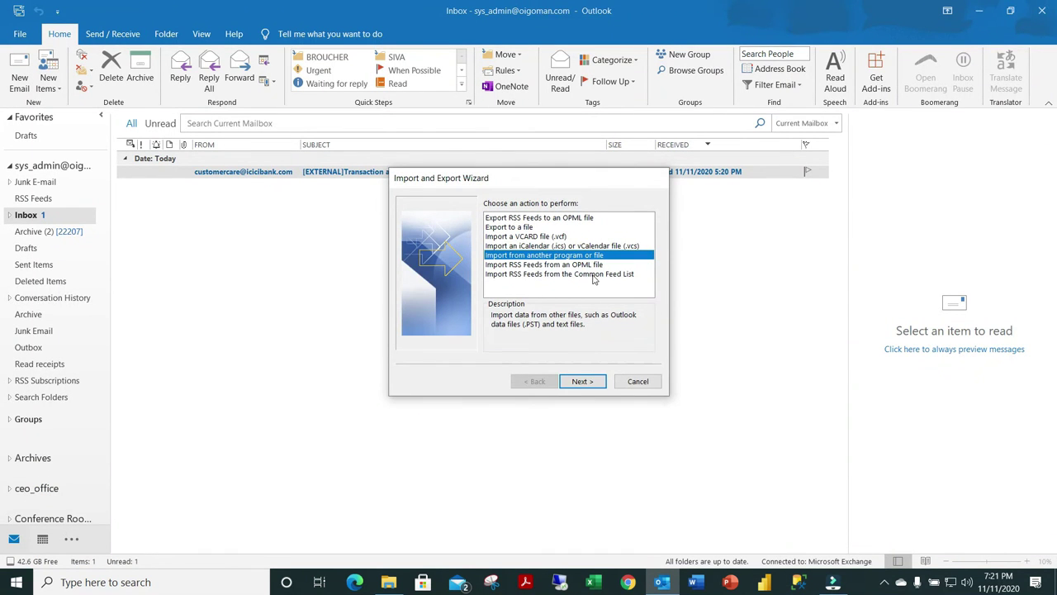
pyautogui.click(586, 381)
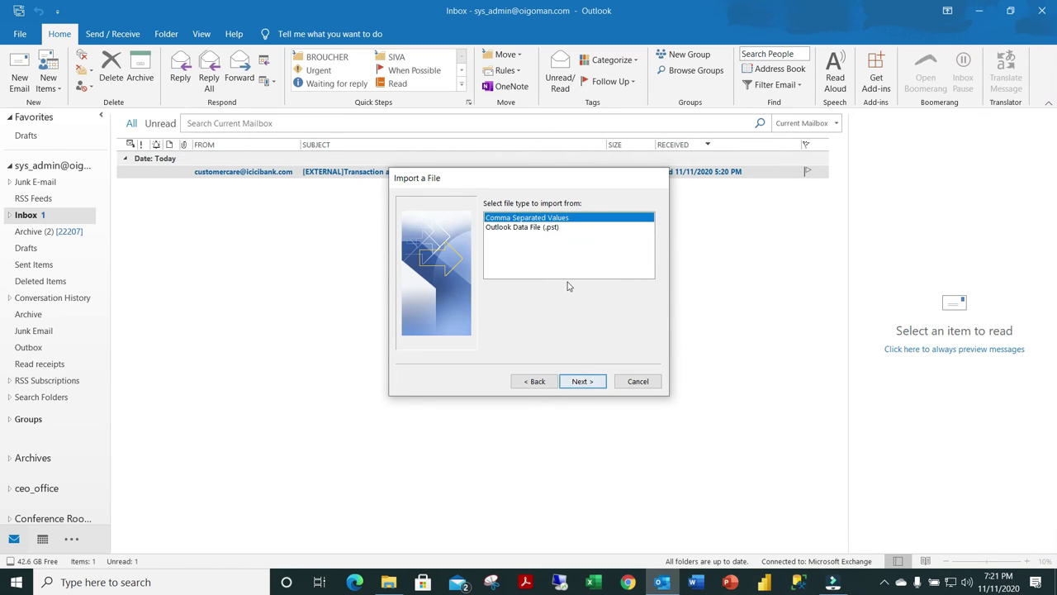
pyautogui.click(529, 227)
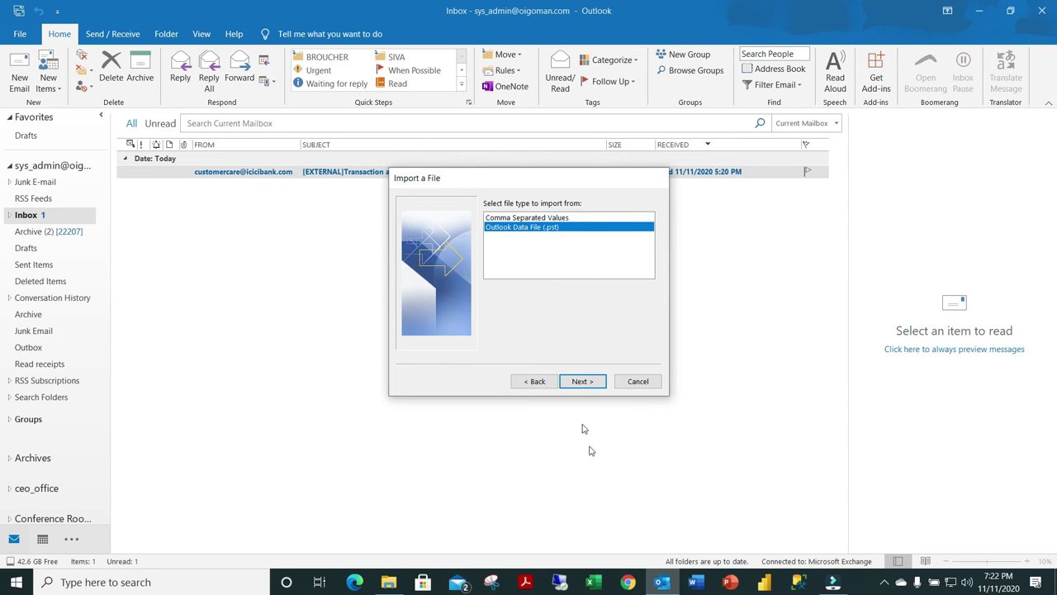
pyautogui.click(589, 382)
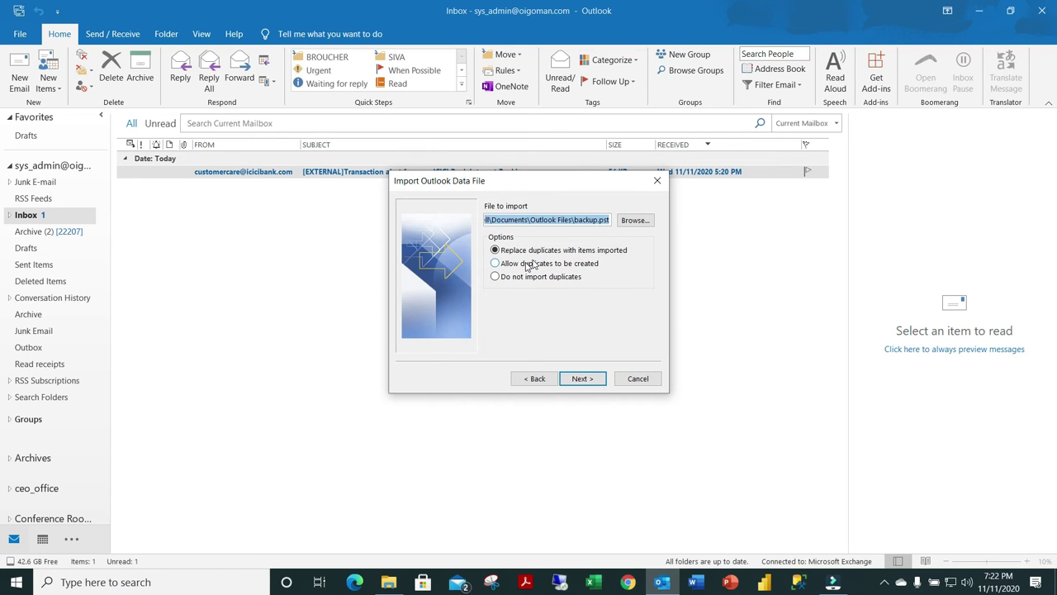
# Step: Choose "emails pst as on 11112020" from the D: drive's emails pst backup folder as the import file and try to continue
pyautogui.click(635, 219)
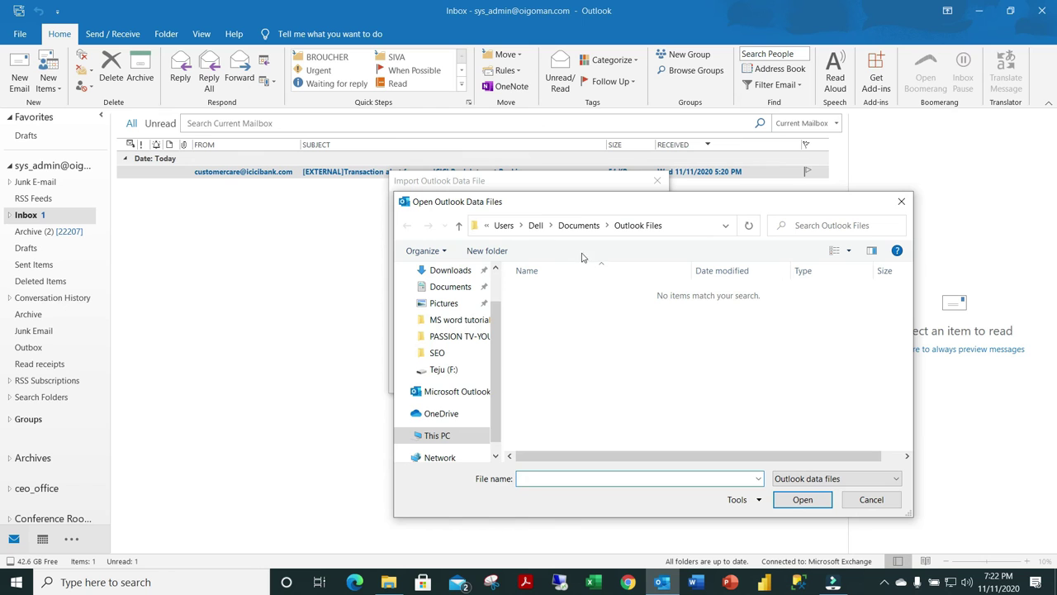
pyautogui.click(438, 436)
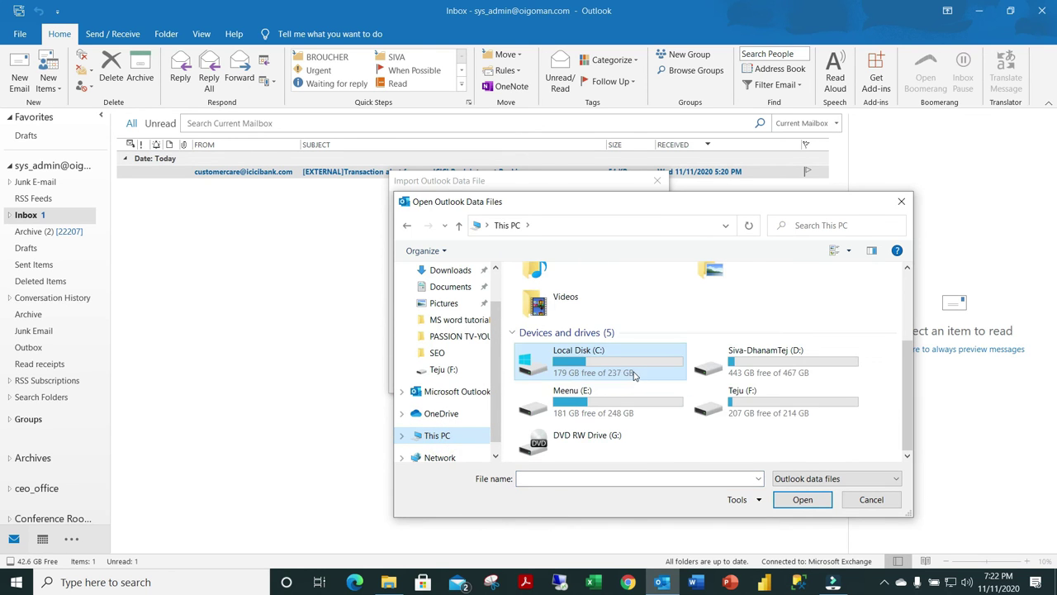
pyautogui.click(759, 369)
pyautogui.doubleClick(760, 370)
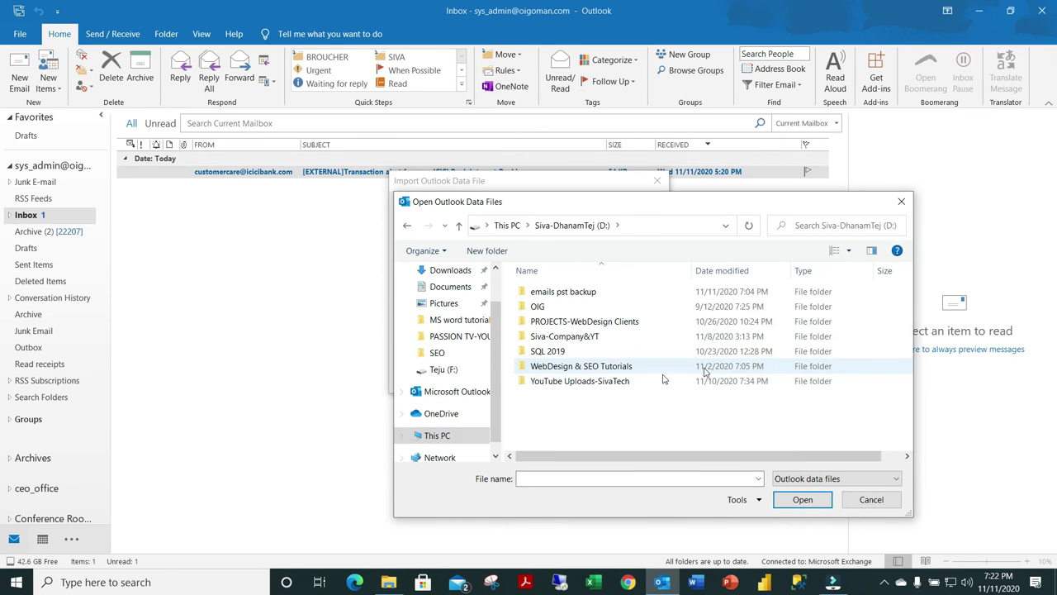
pyautogui.click(556, 299)
pyautogui.doubleClick(556, 299)
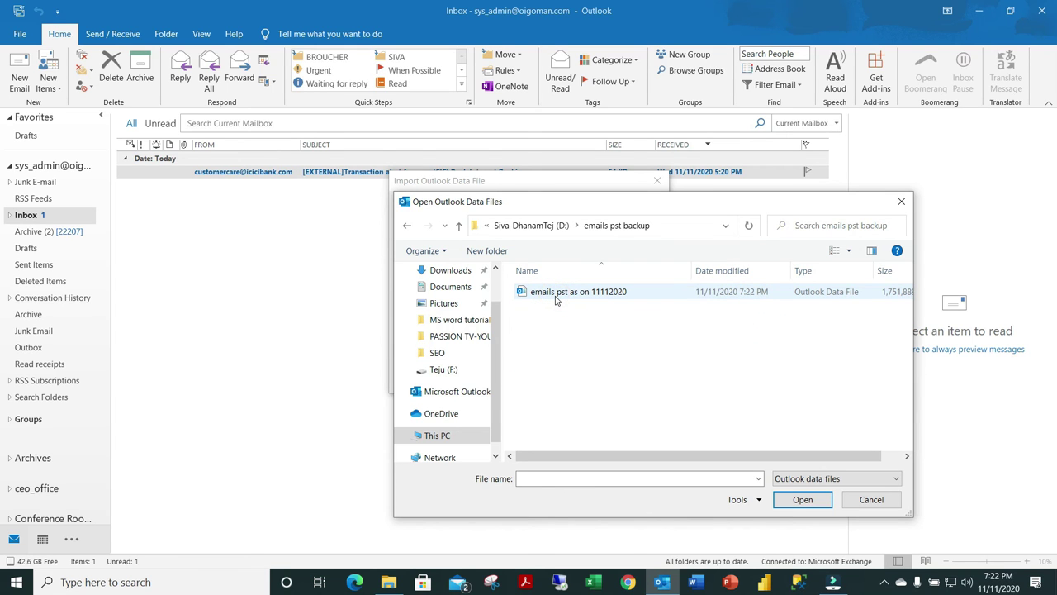
pyautogui.doubleClick(556, 294)
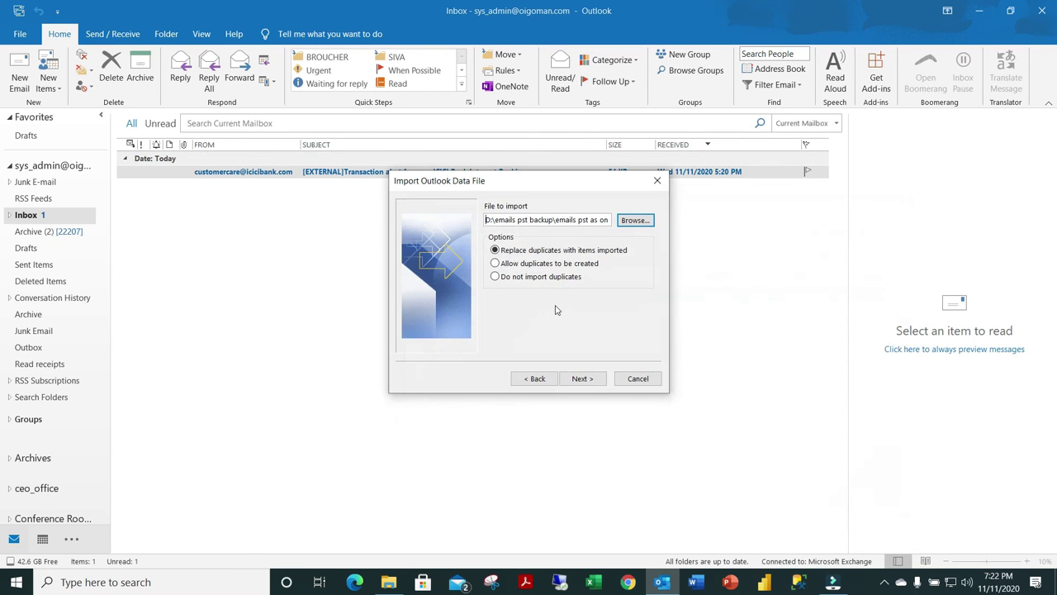
pyautogui.click(580, 379)
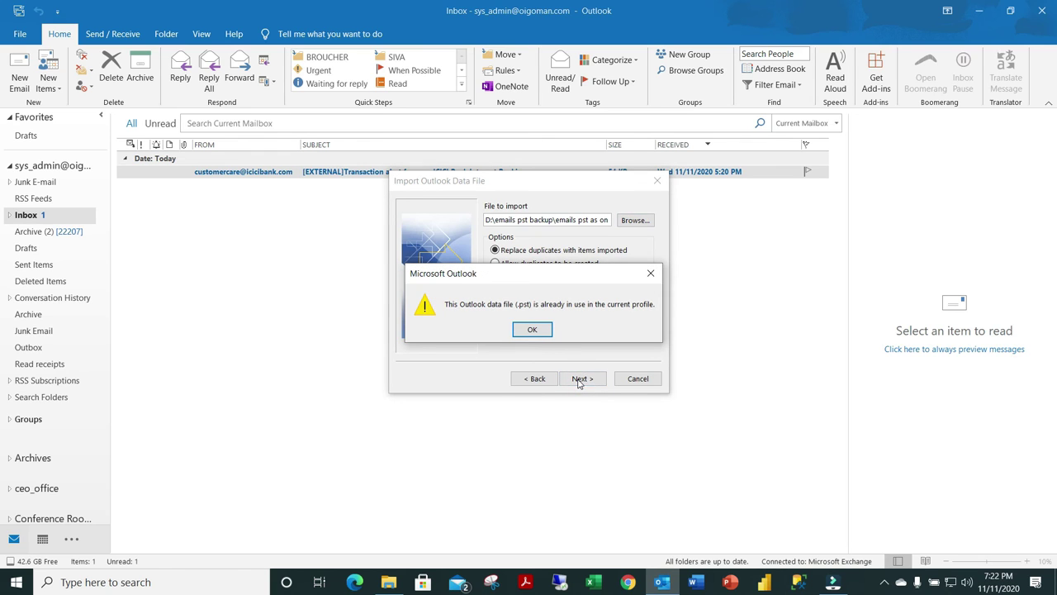
pyautogui.click(533, 330)
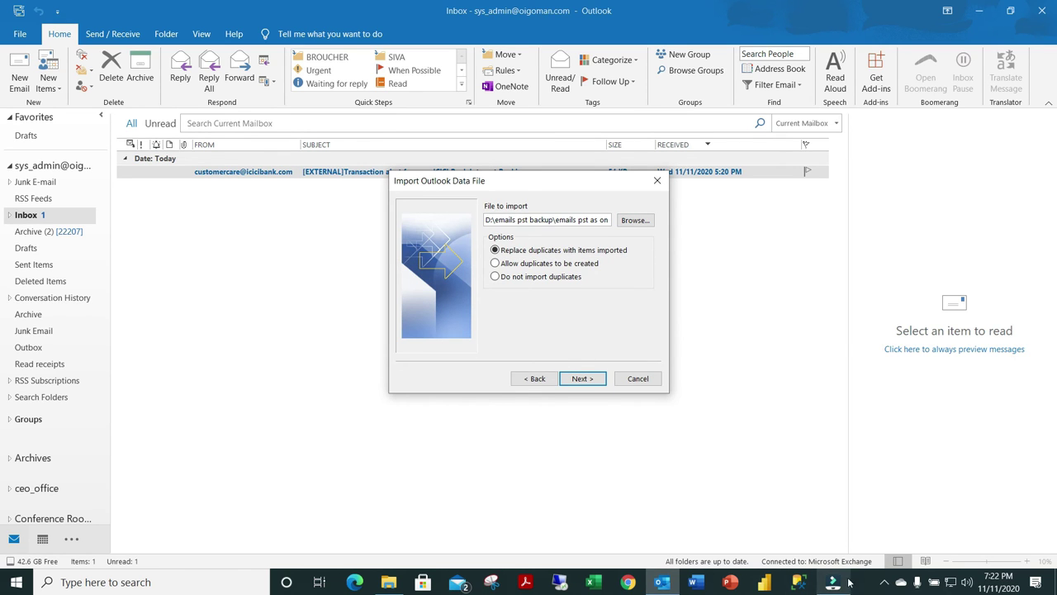
pyautogui.click(889, 583)
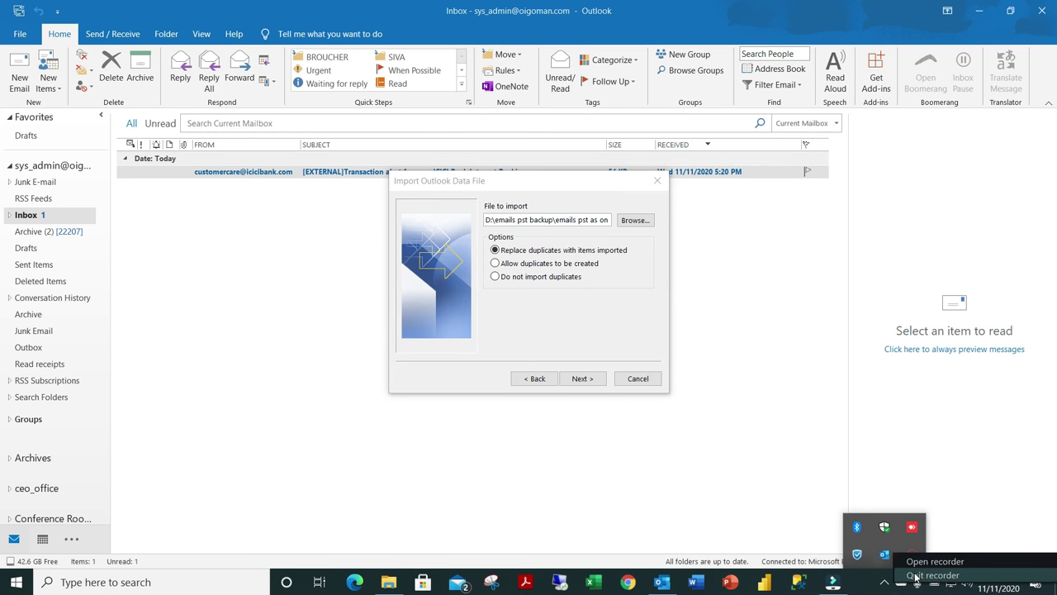
pyautogui.click(913, 556)
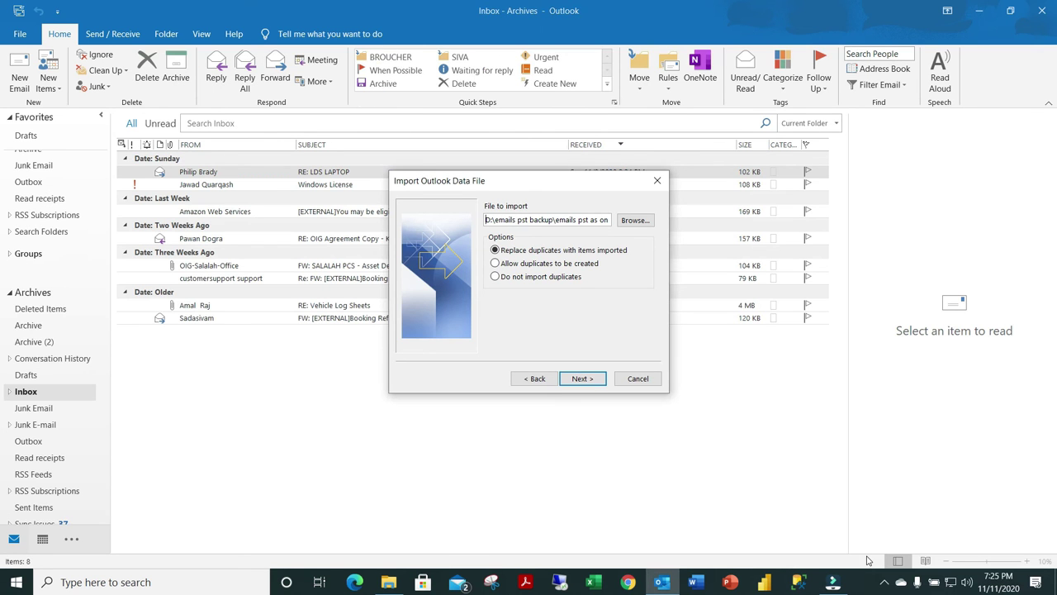
# Step: Retry continuing the PST import with duplicates replaced by the imported items
pyautogui.click(583, 378)
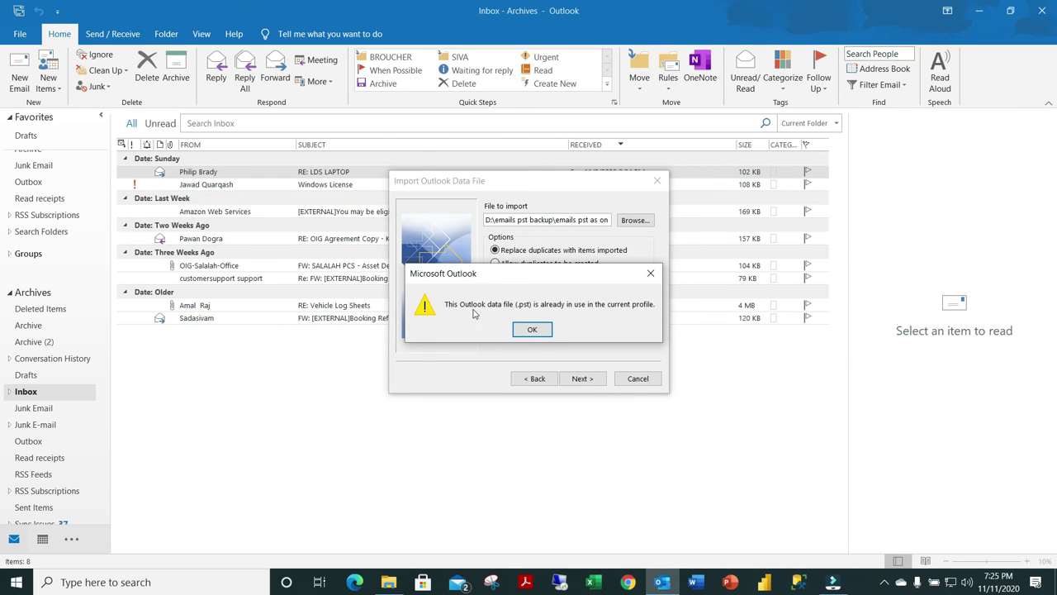
pyautogui.click(532, 330)
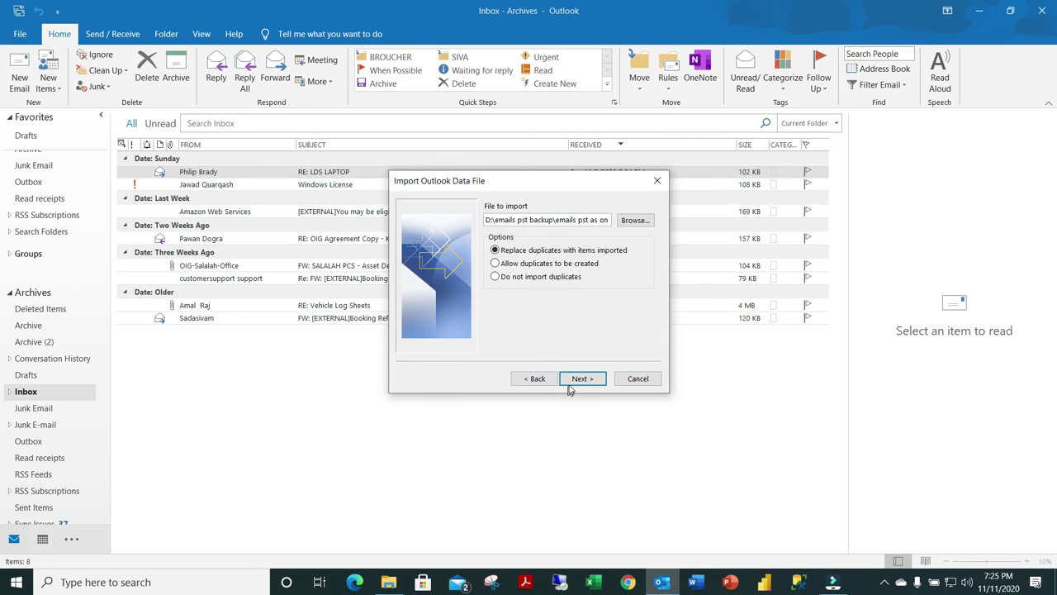
# Step: Cancel the Outlook data file import and view the Sent Items folder of the Archives data file
pyautogui.click(660, 380)
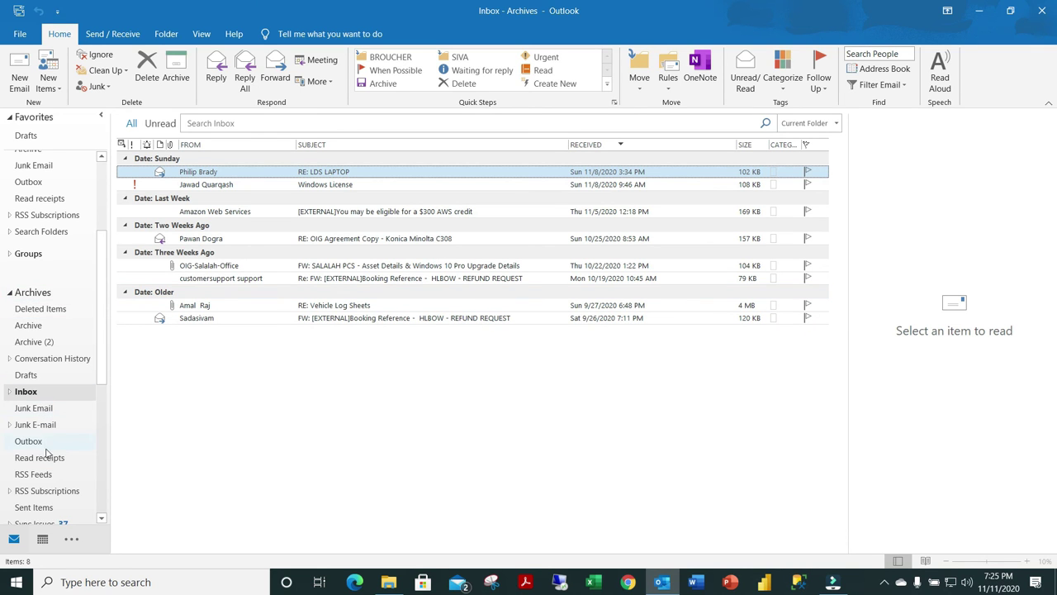
pyautogui.scroll(-2, 48, 442)
pyautogui.scroll(3, 46, 431)
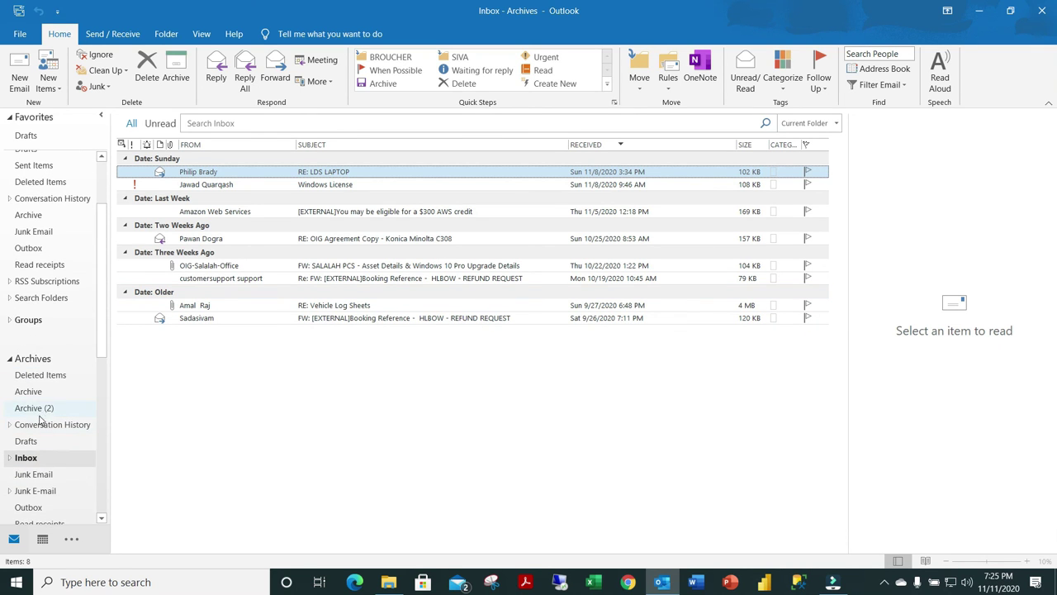
pyautogui.scroll(-3, 42, 471)
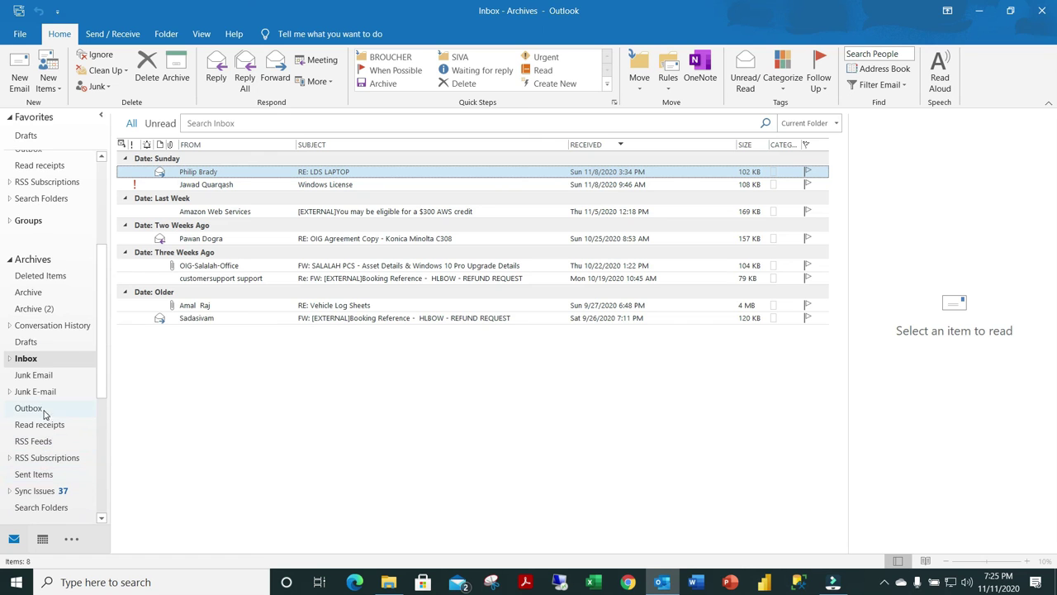
pyautogui.click(51, 477)
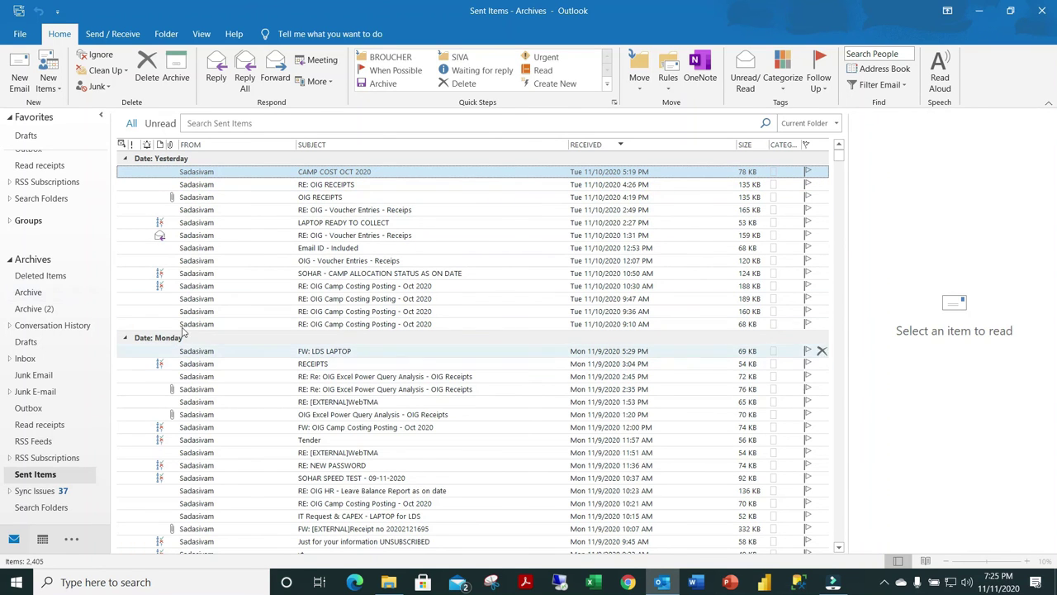
pyautogui.scroll(5, 104, 294)
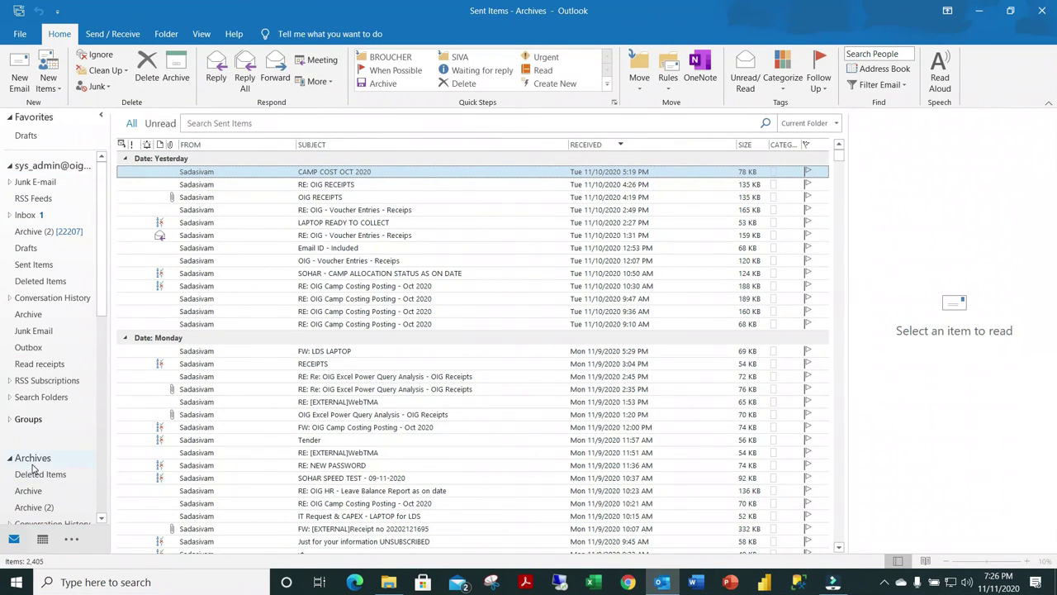
pyautogui.scroll(-2, 33, 469)
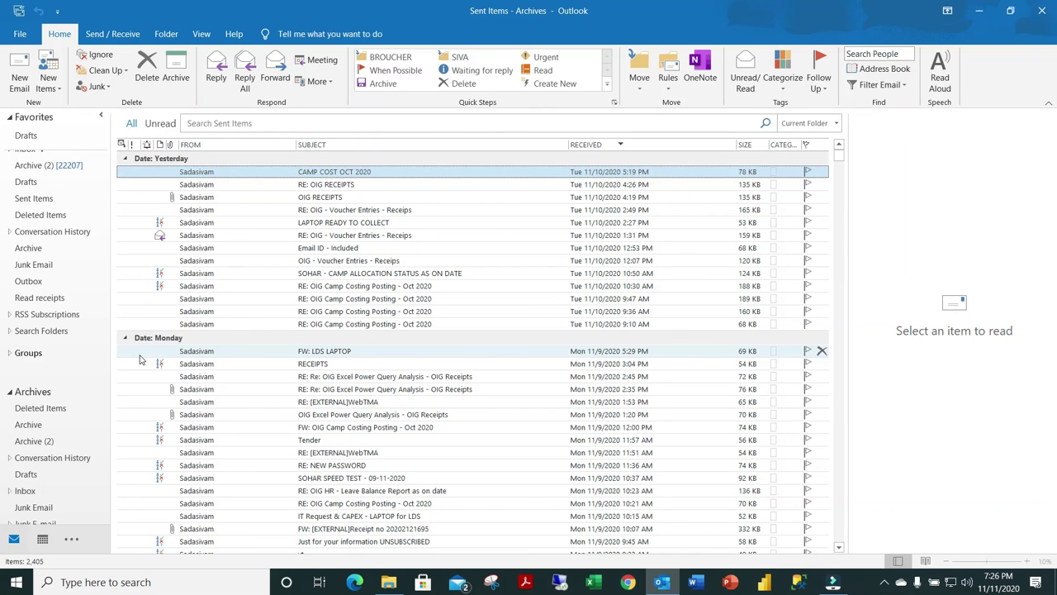
pyautogui.click(841, 584)
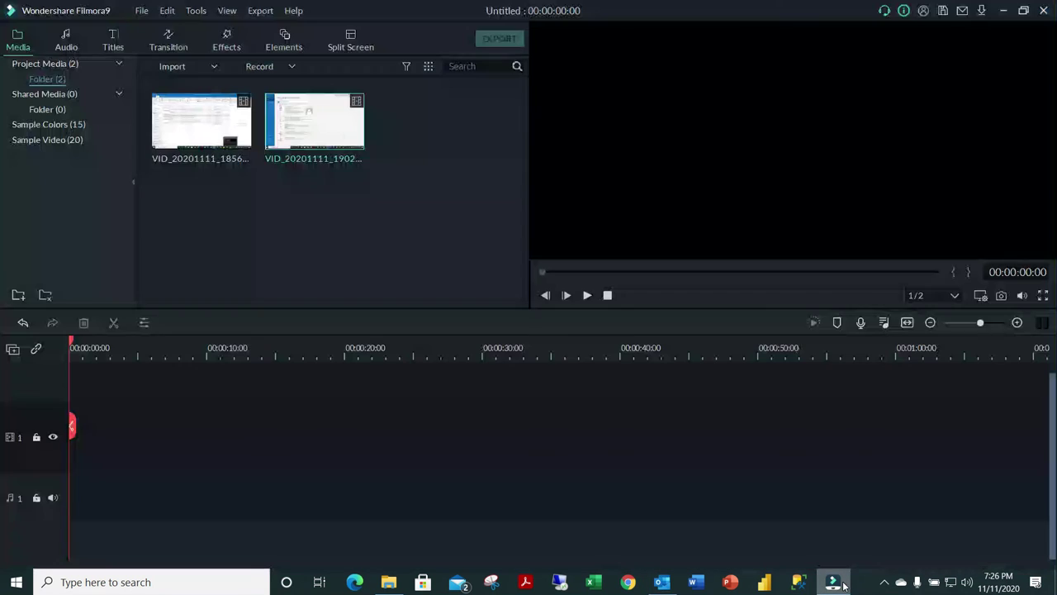
pyautogui.click(884, 582)
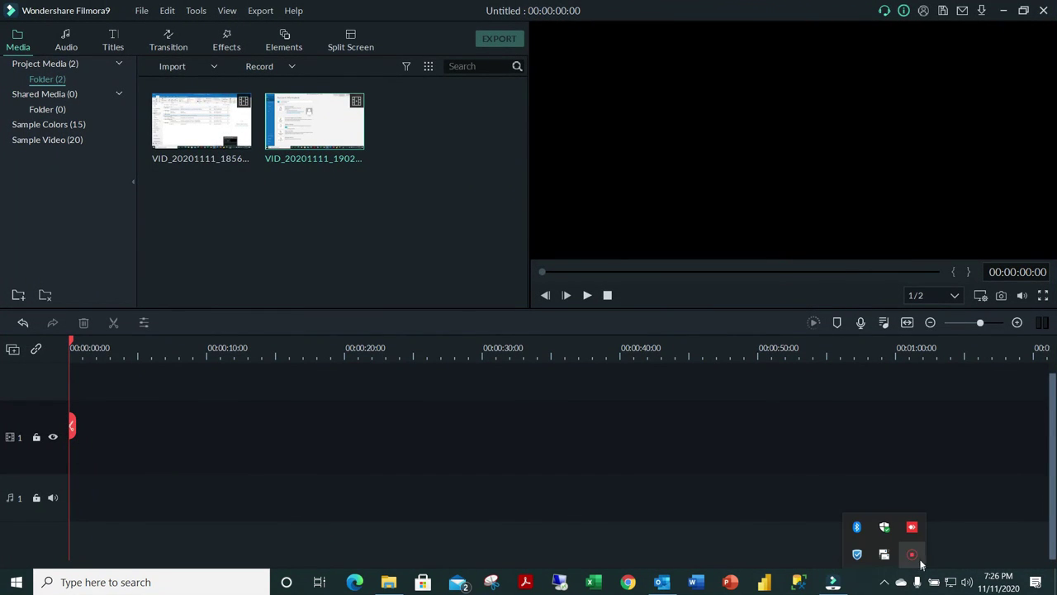